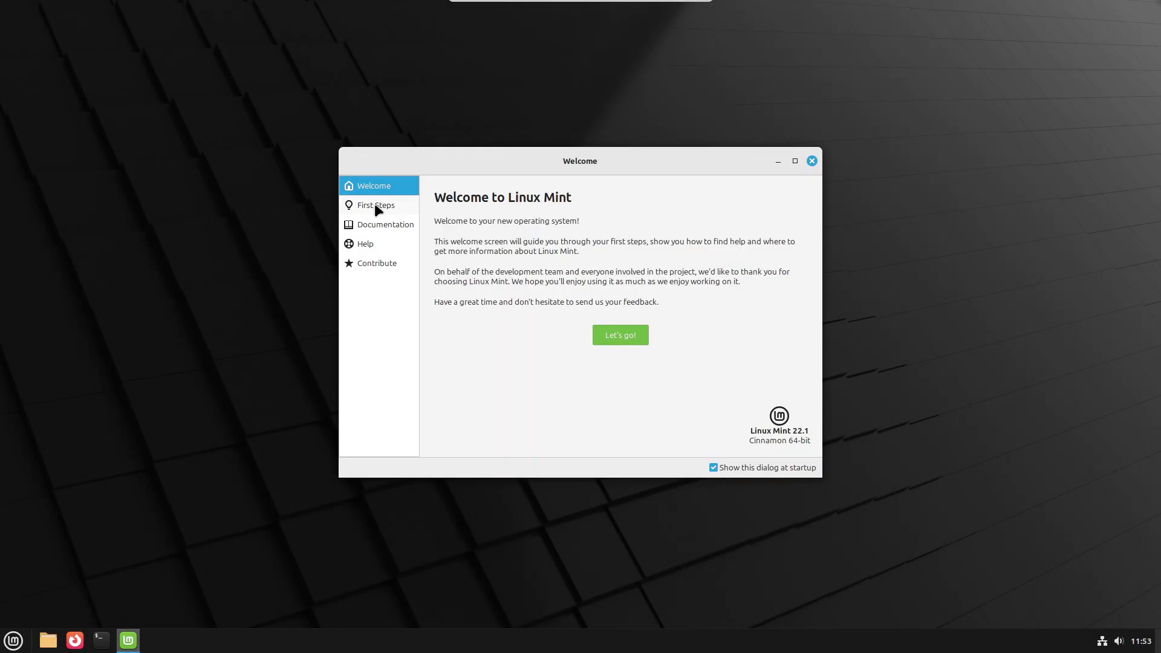
Step: Start the Welcome Screen's First Steps guide and scroll through its list
click(639, 334)
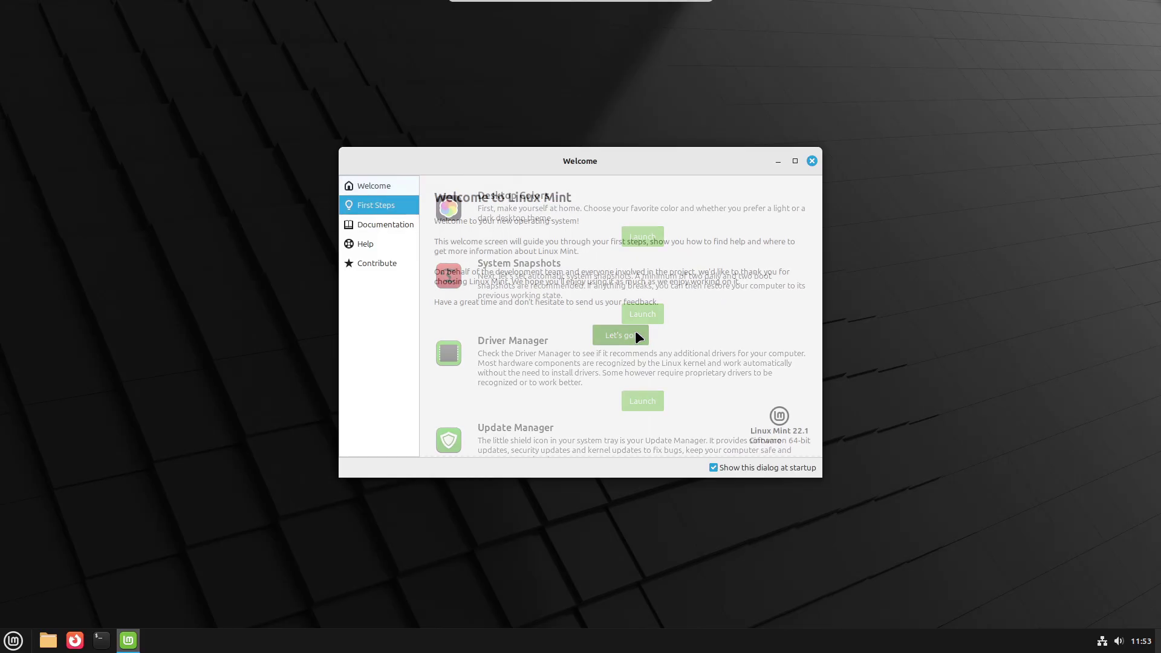
scroll(638, 277, down, 3)
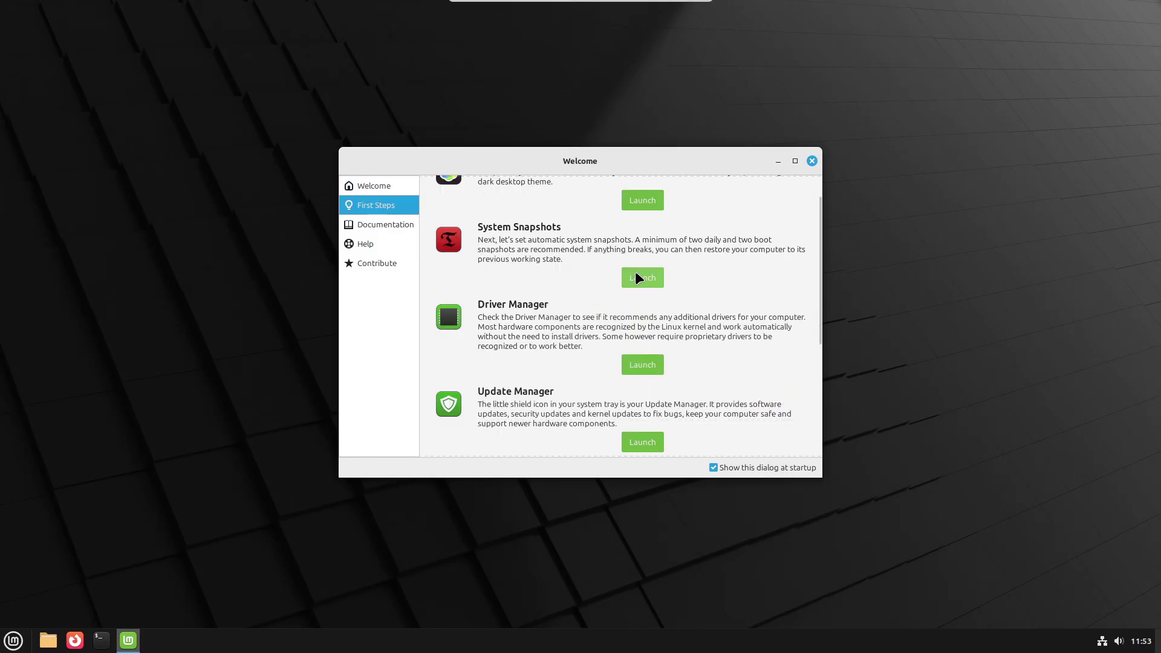
scroll(638, 277, up, 1)
scroll(638, 277, down, 4)
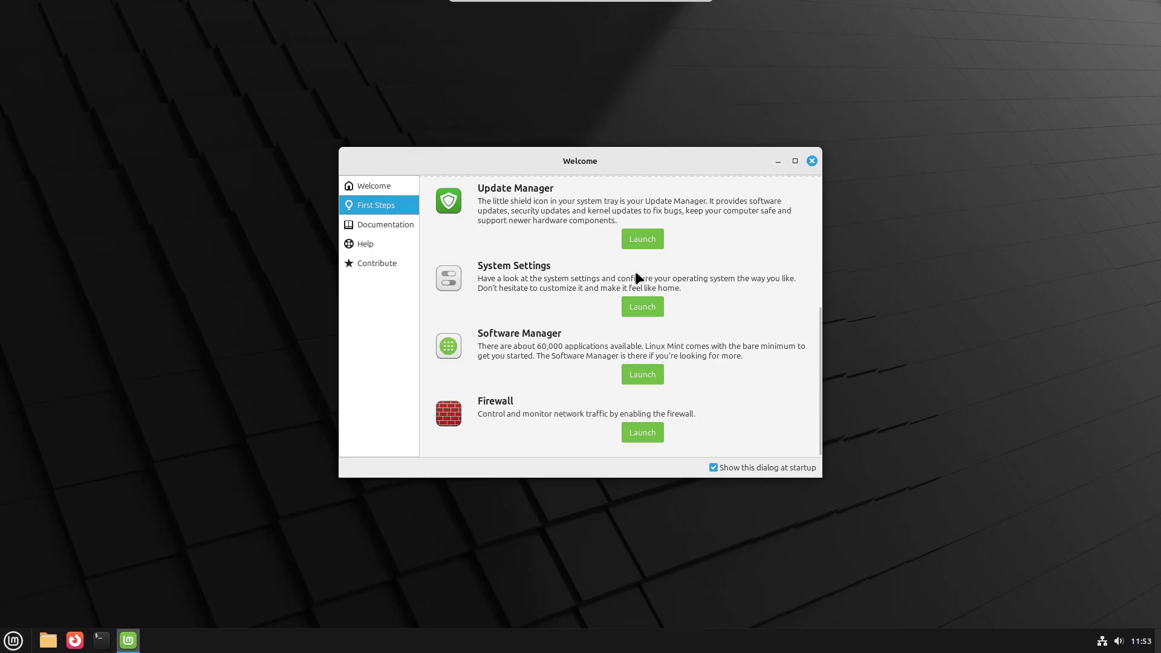
scroll(636, 275, up, 2)
scroll(635, 275, up, 2)
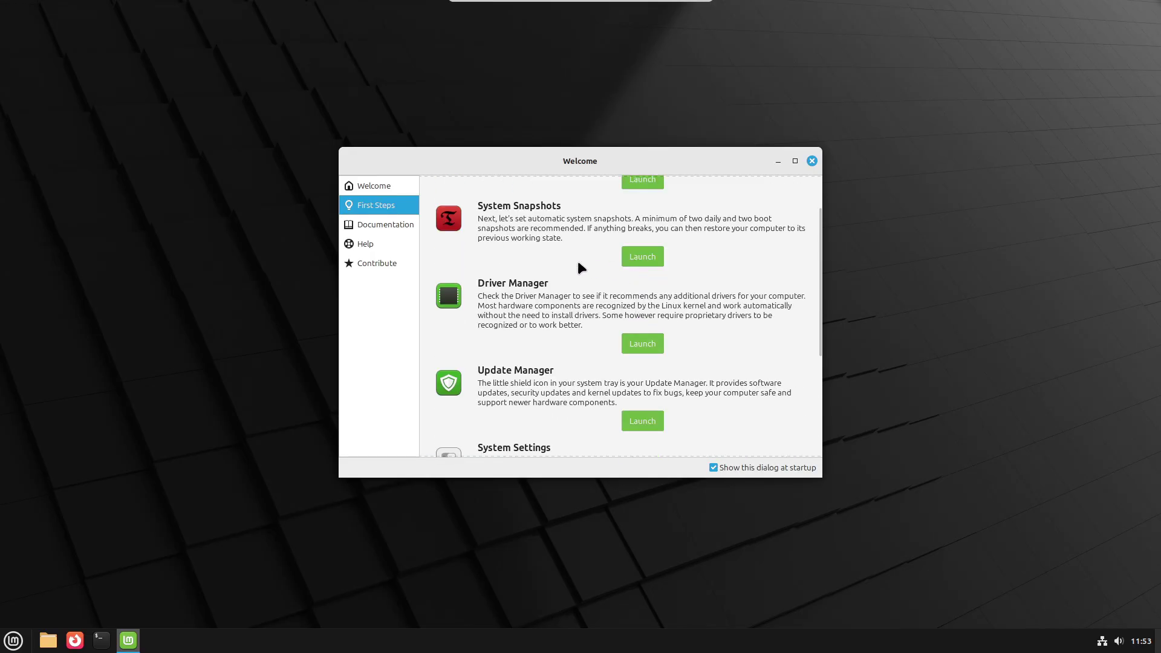
Step: Visit the Documentation and Help pages, ending on the Contribute page
click(398, 230)
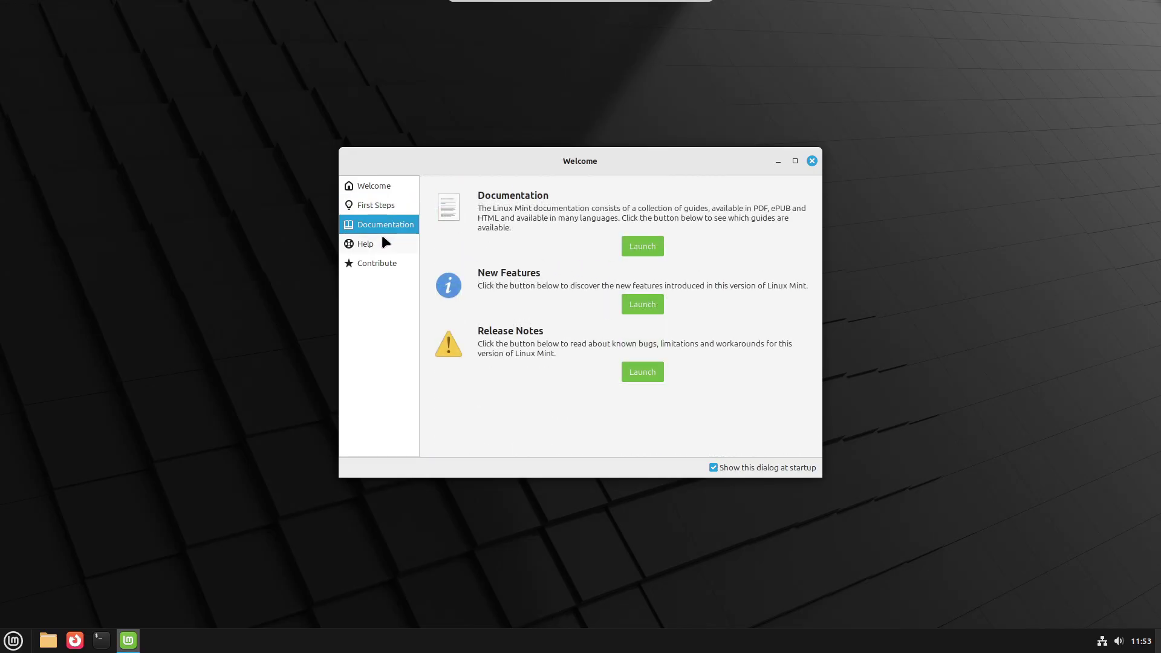
click(384, 243)
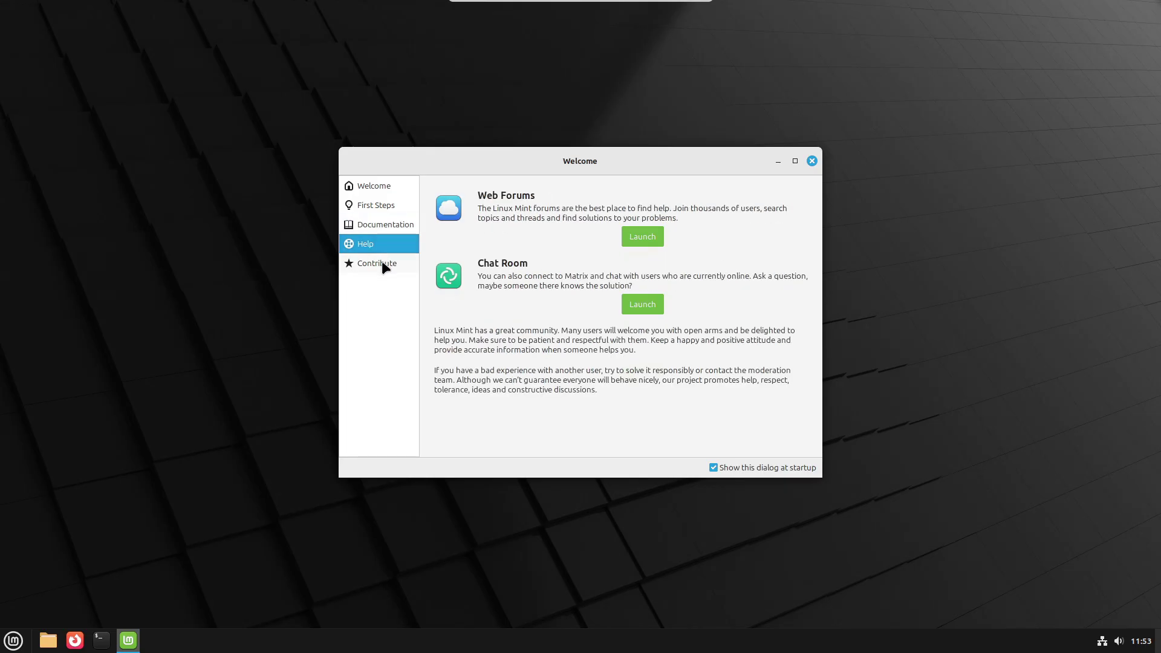
click(382, 263)
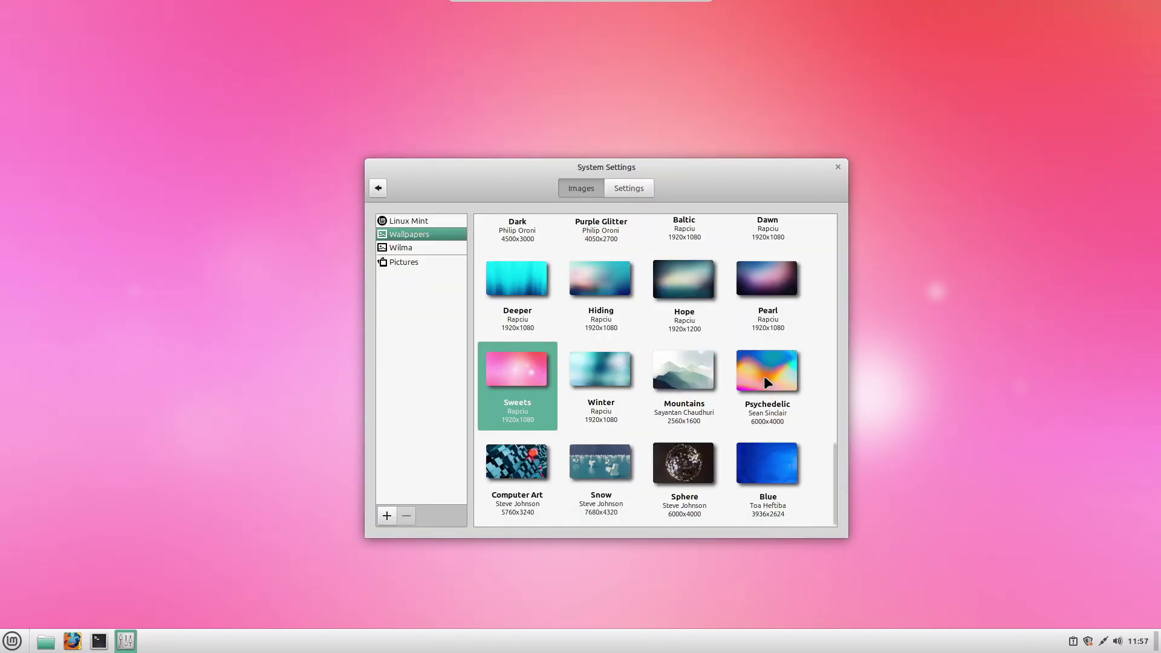
Step: Try the Psychedelic, Blue, Purple Glitter and Order wallpapers, moving the settings window left
click(763, 375)
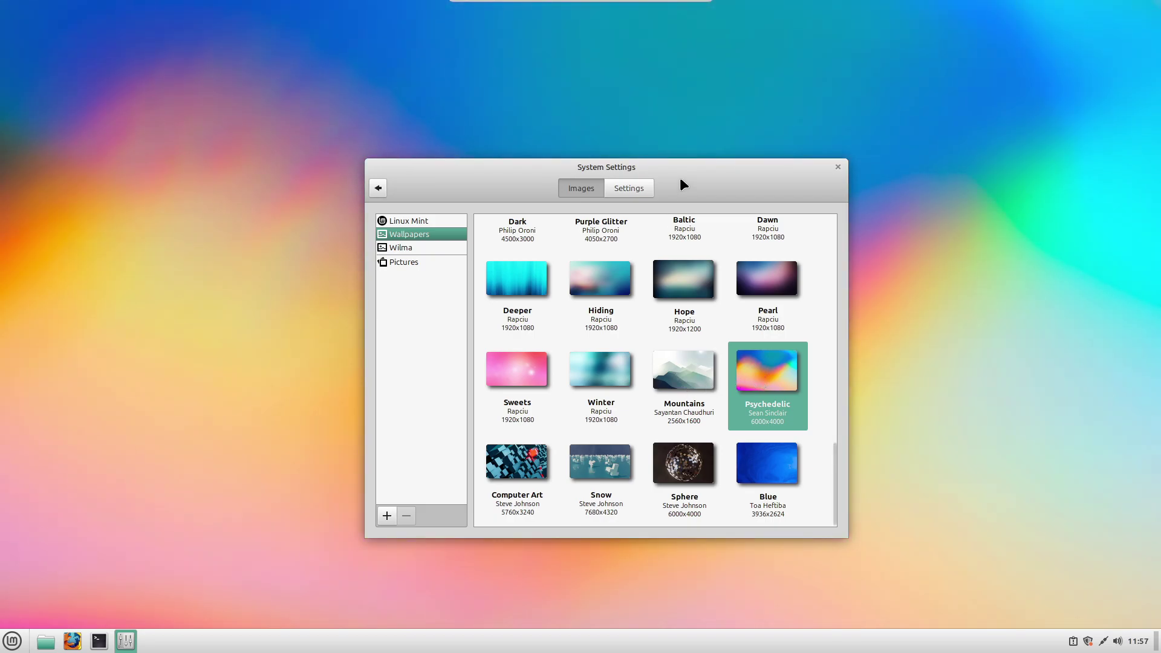
drag(703, 171, 428, 151)
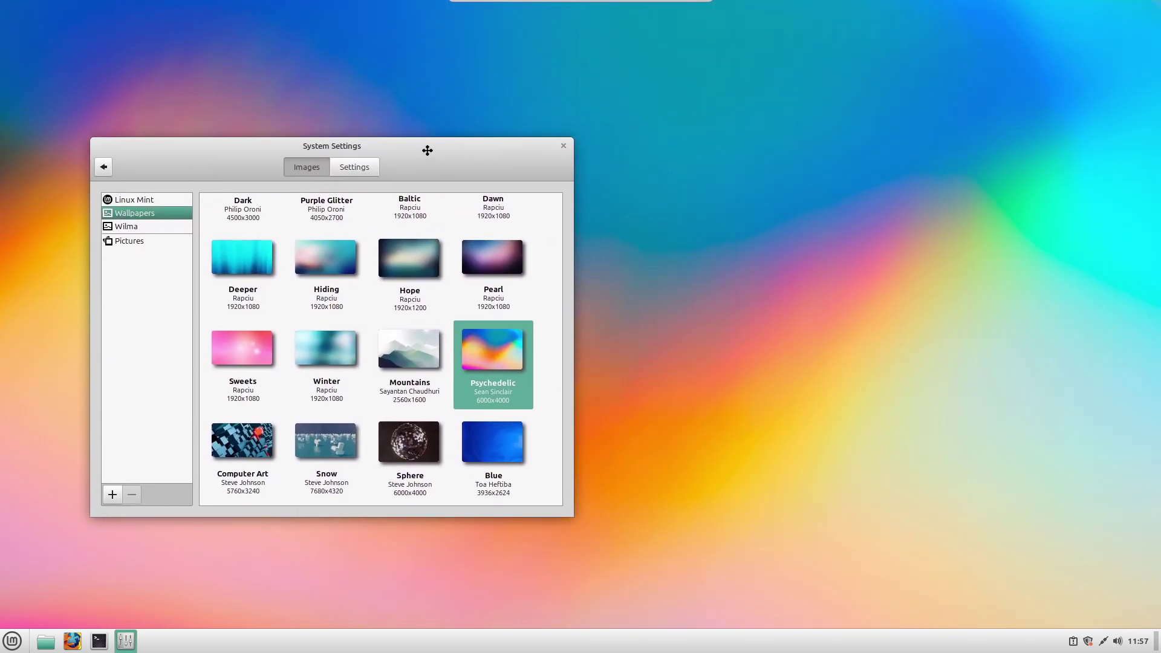
click(495, 445)
scroll(387, 358, up, 3)
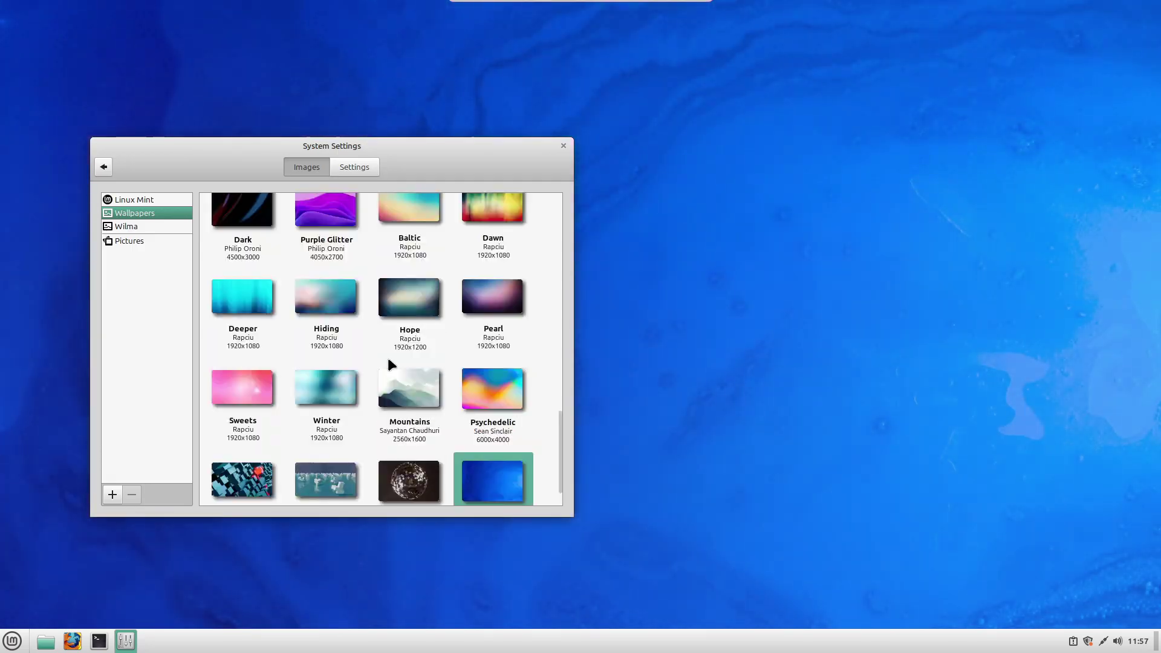
click(340, 296)
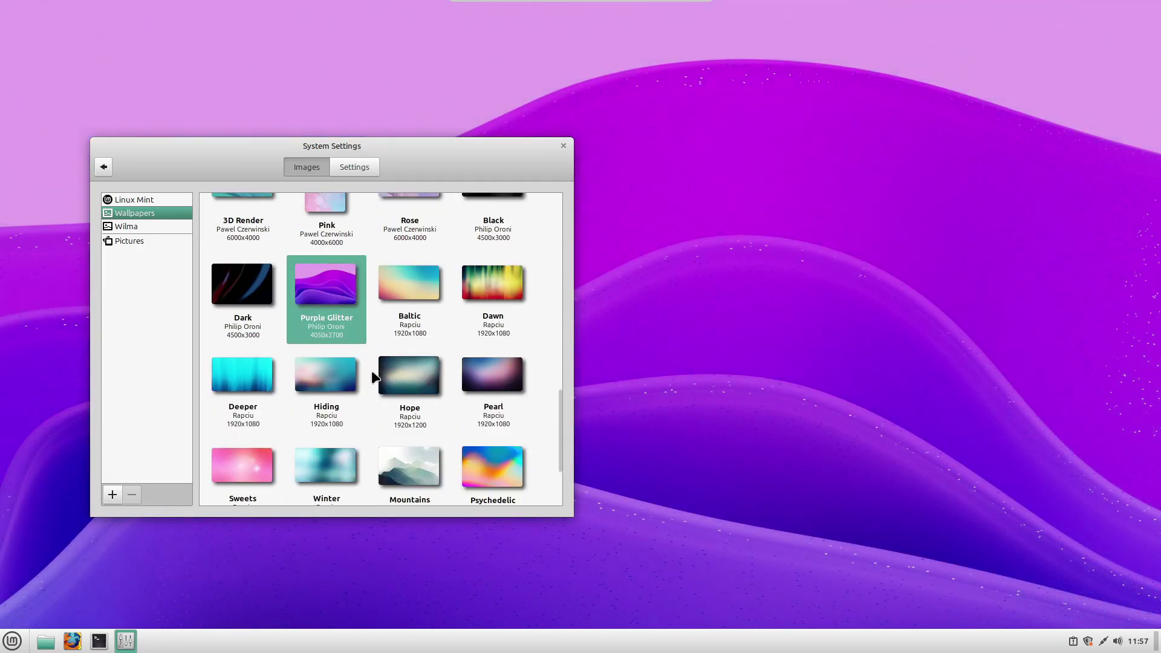
scroll(371, 370, up, 5)
click(408, 302)
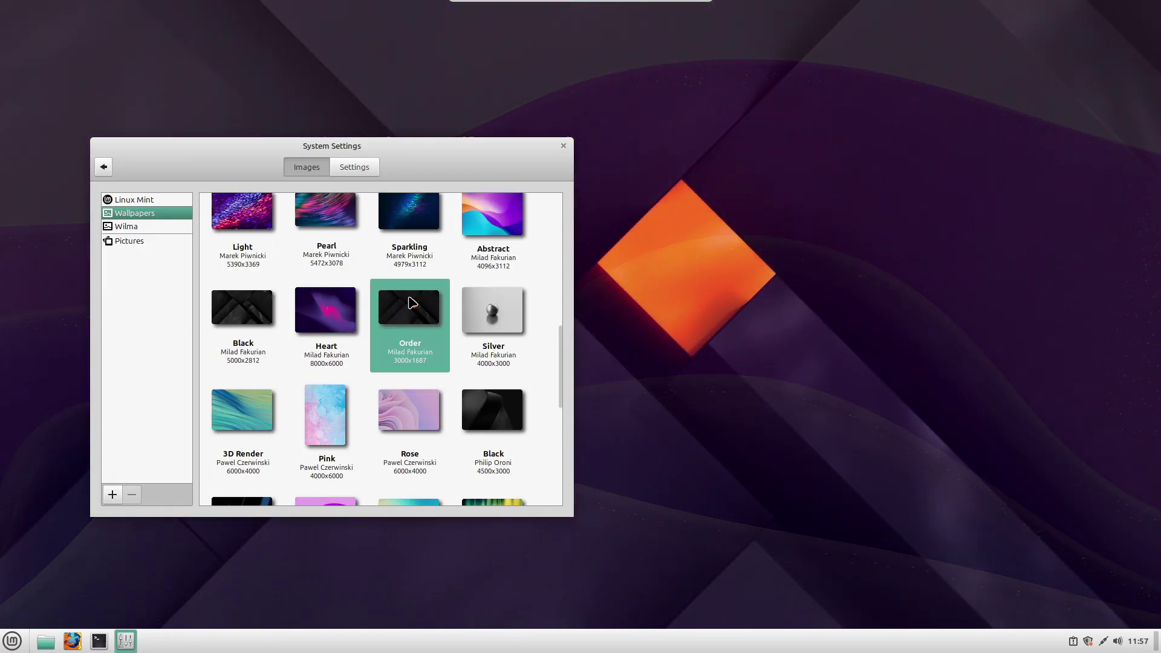
Step: Try the Abstract, Digital Stream and Curtain wallpapers as the desktop background
scroll(418, 311, up, 2)
click(491, 294)
scroll(394, 329, up, 2)
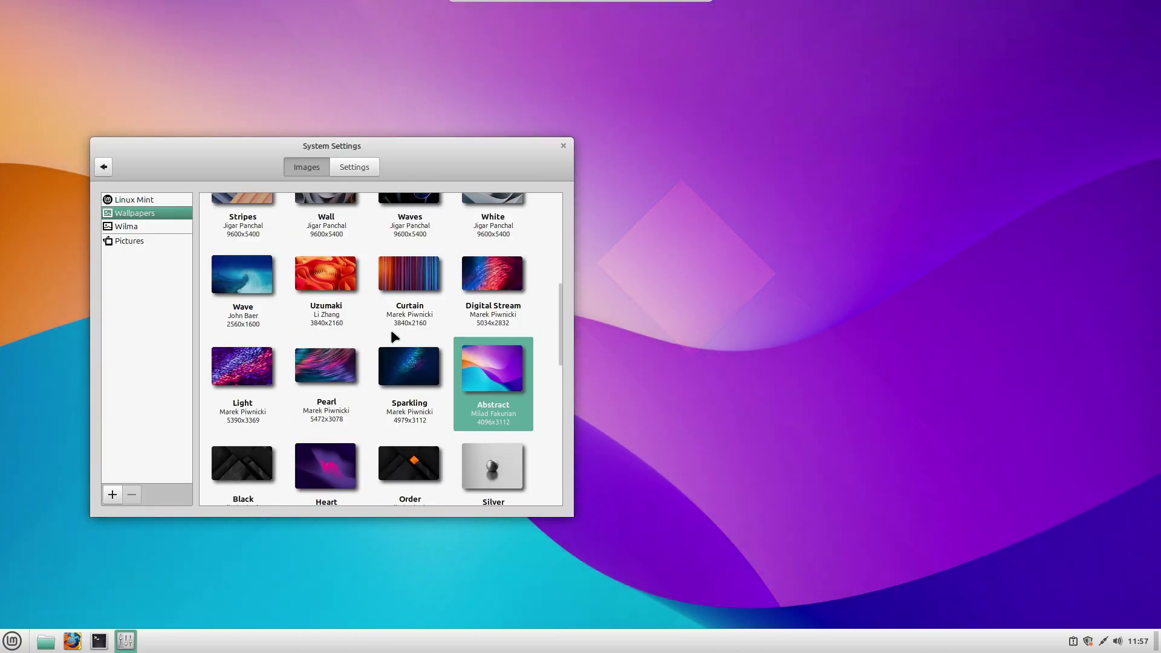
click(487, 277)
click(415, 323)
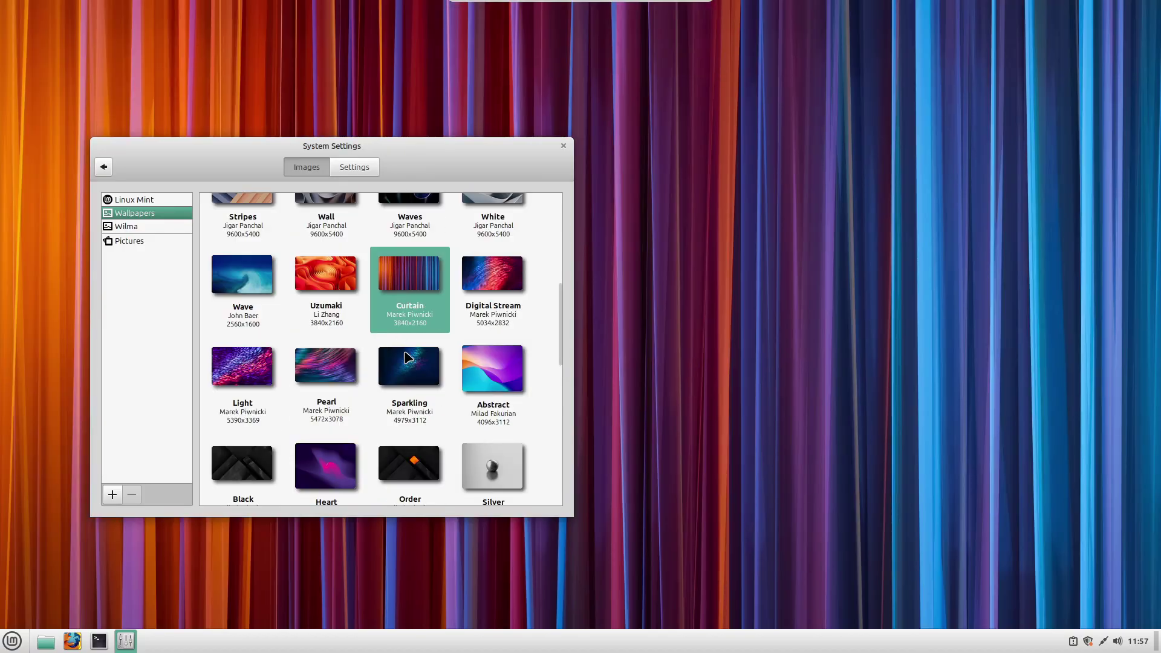
scroll(406, 355, up, 2)
scroll(334, 350, up, 6)
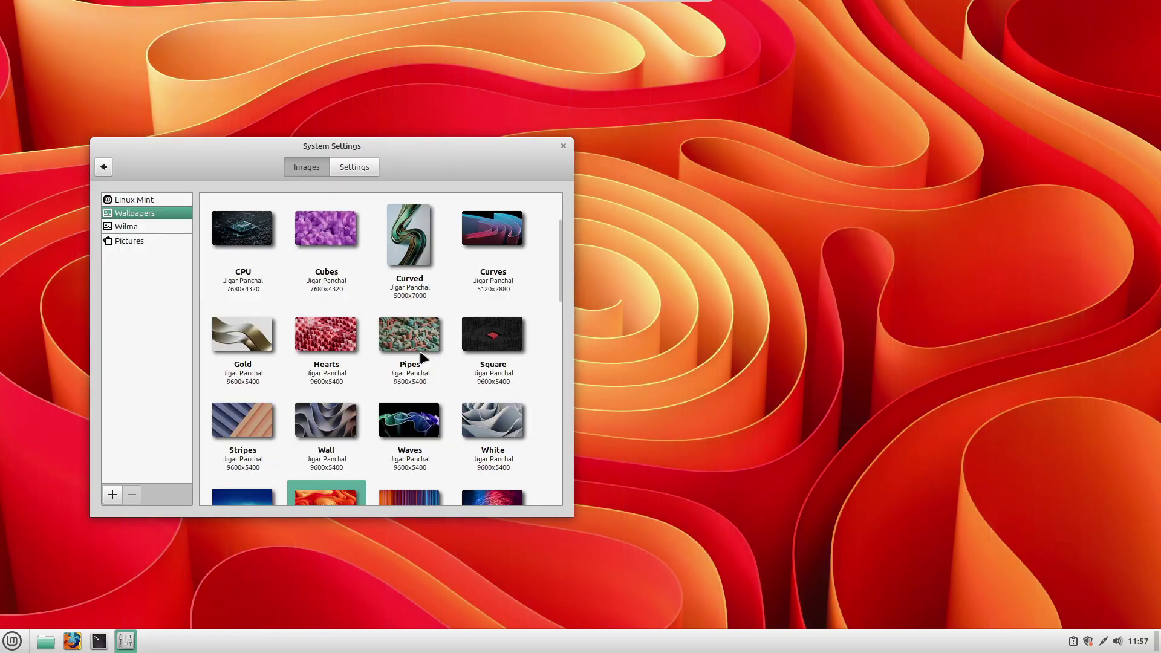
Step: In the Wilma collection, try Palm, then settle on Body of Water as the background
click(147, 226)
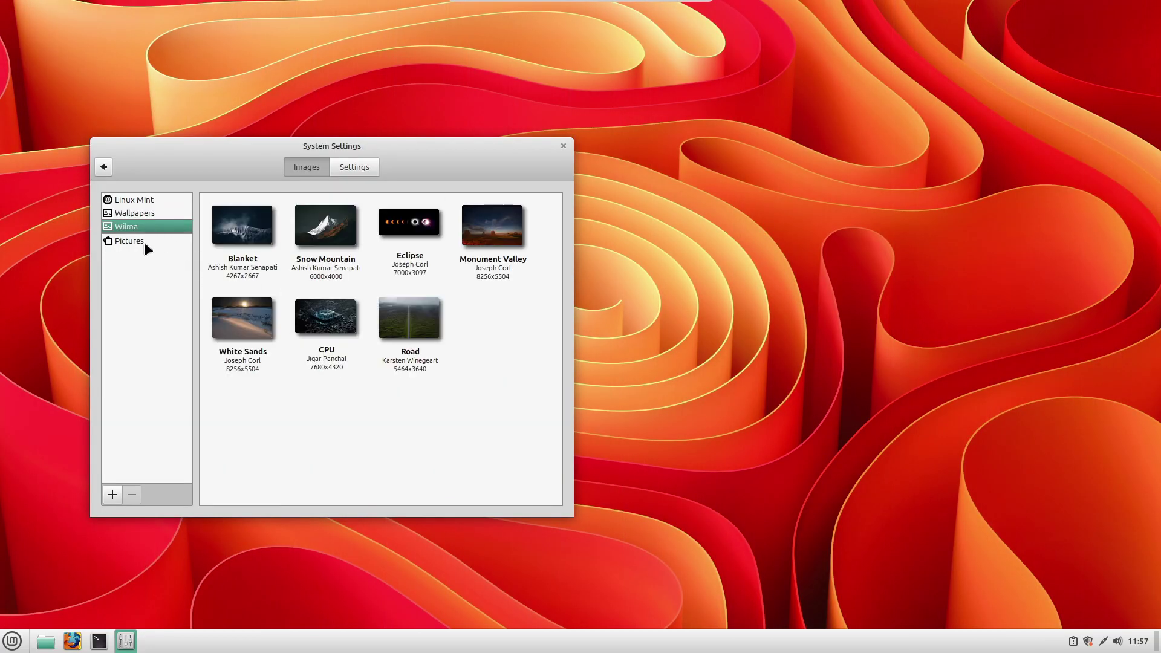
scroll(373, 343, down, 2)
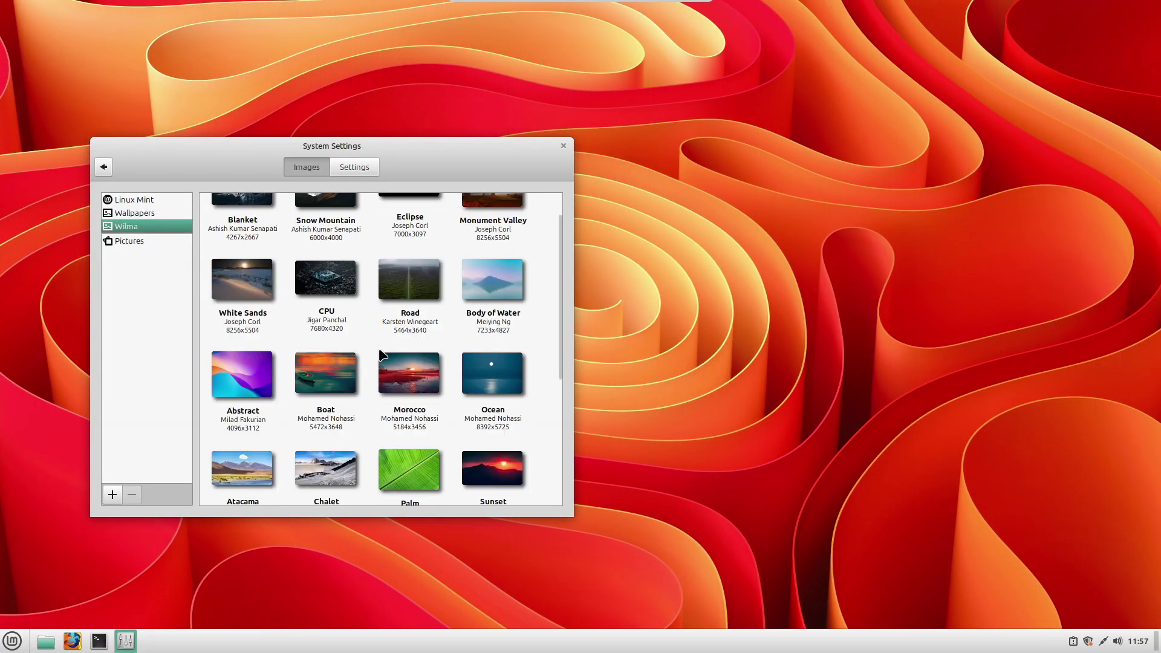
click(401, 460)
scroll(361, 350, up, 2)
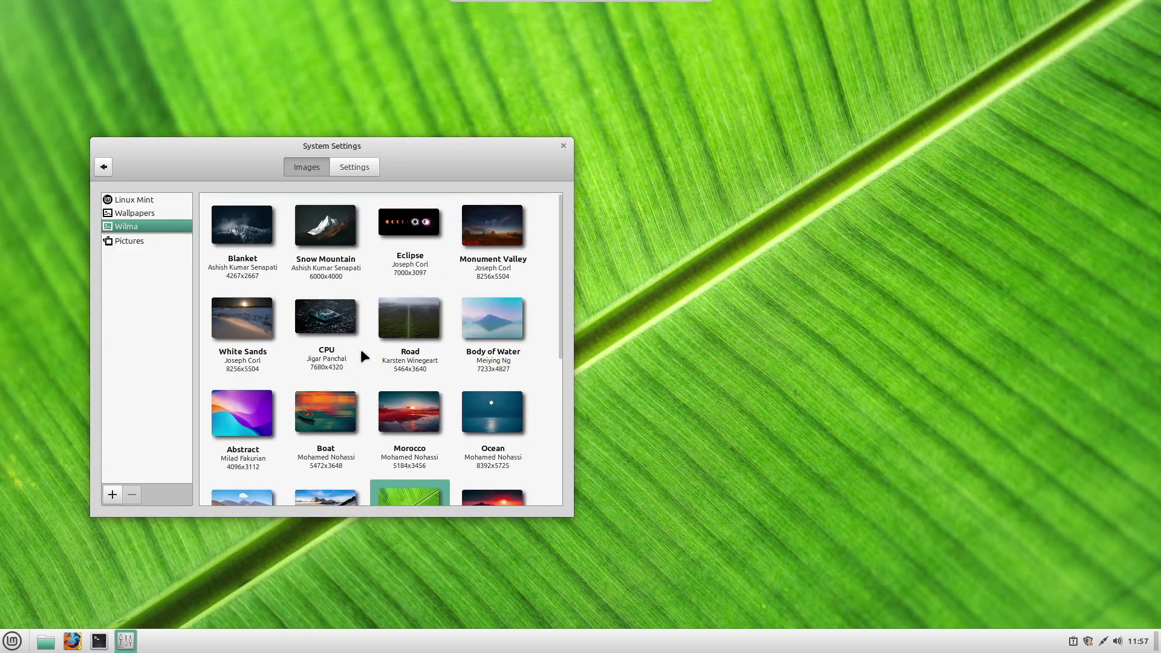
click(421, 221)
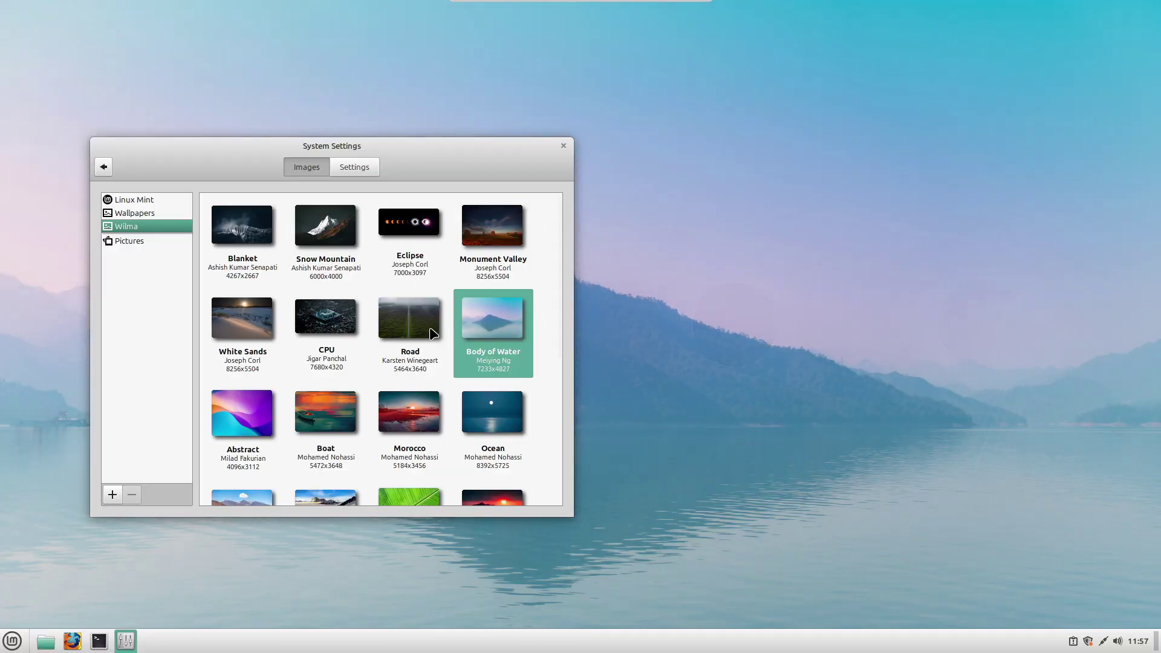
click(116, 241)
click(130, 211)
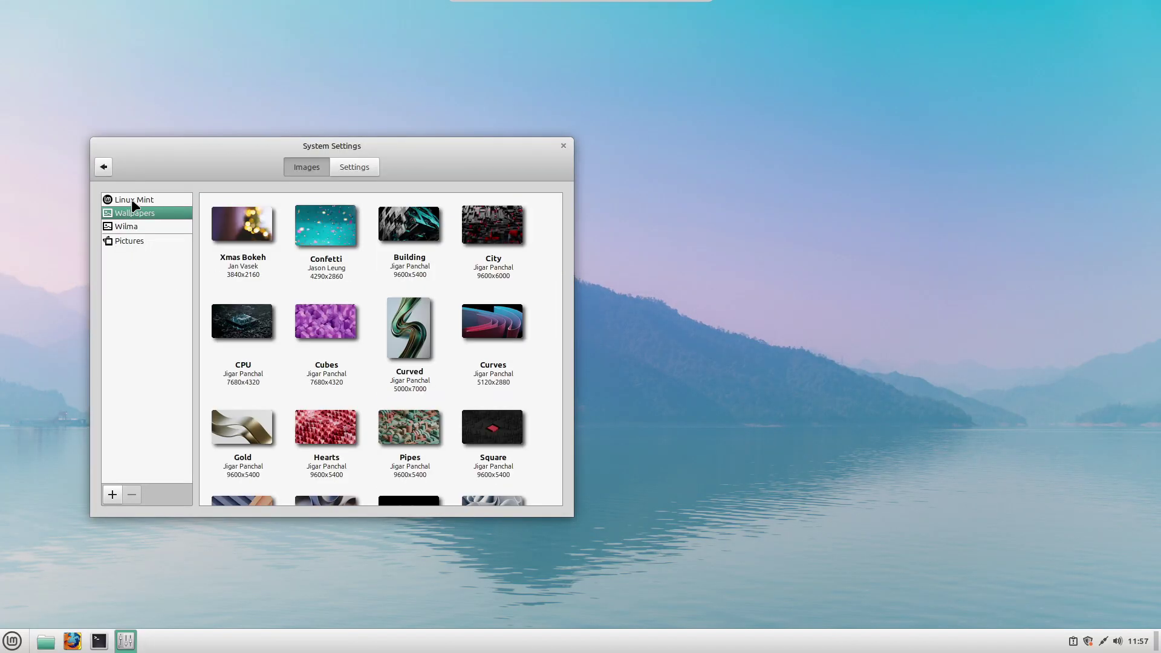
Step: Launch Firewall Configuration with the administrator password, view the Log, and switch the firewall on
click(133, 201)
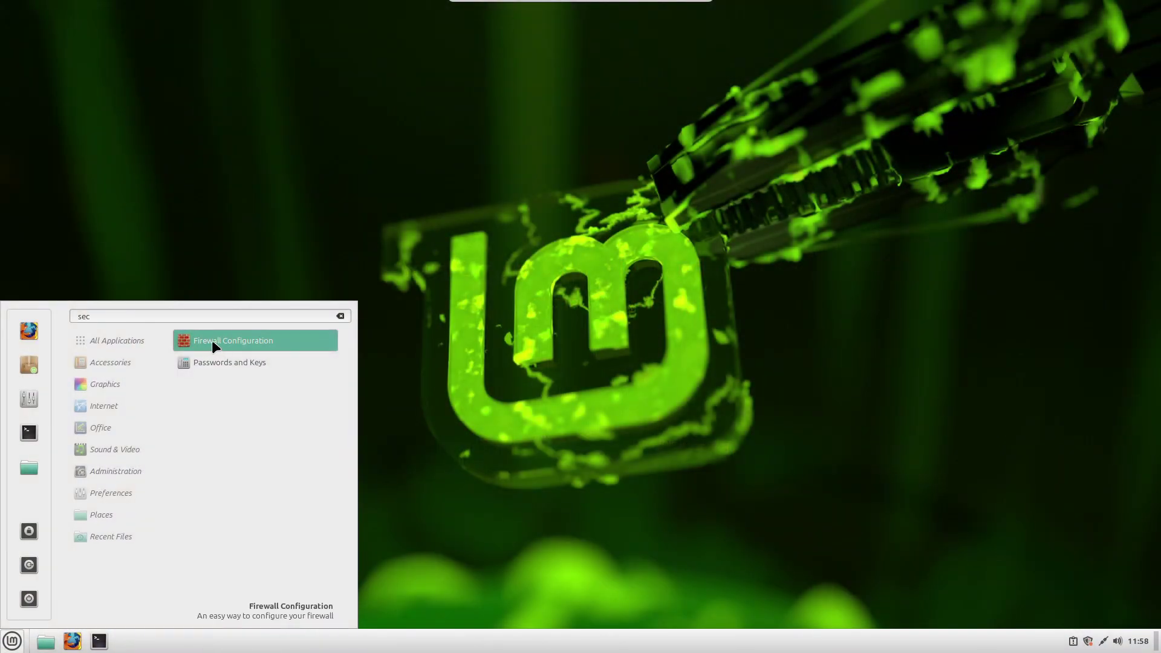
click(212, 340)
text(***)
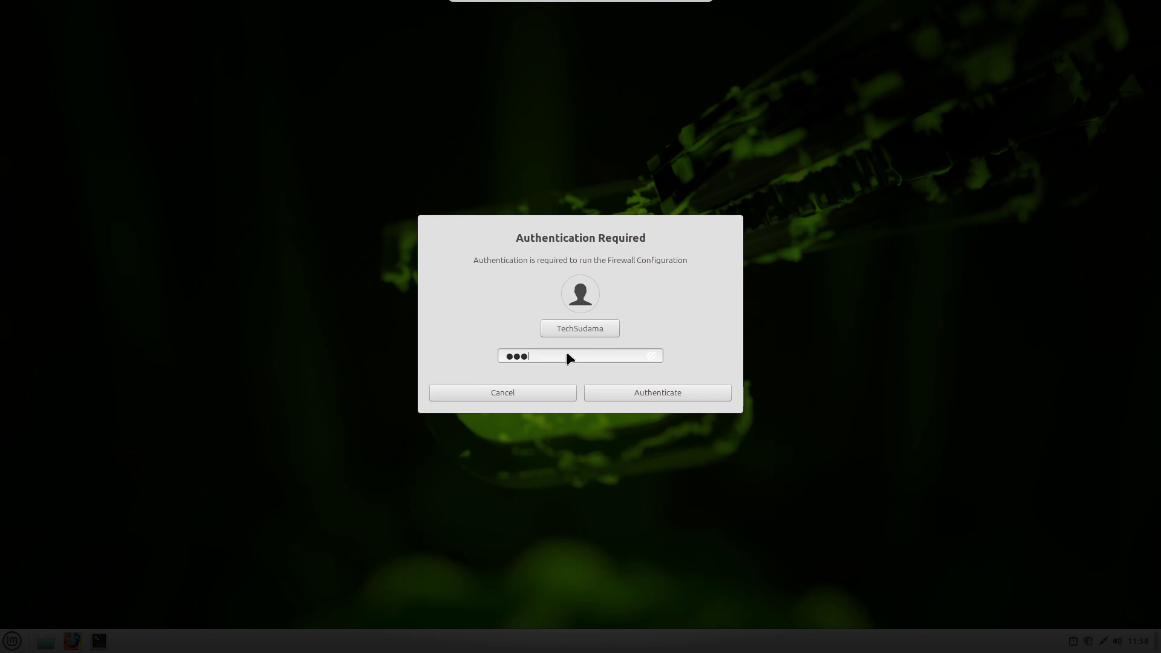
key(Return)
click(280, 284)
click(205, 214)
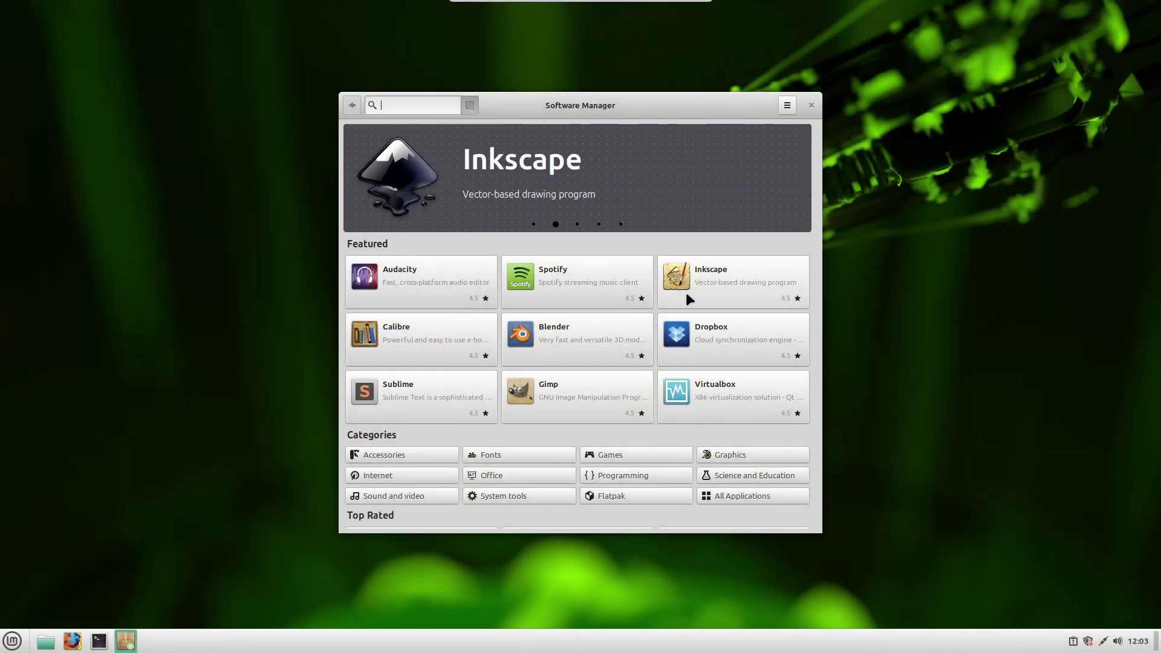
Step: Open the Games category on the Software Manager home page and scroll through the games
click(614, 457)
scroll(635, 278, down, 5)
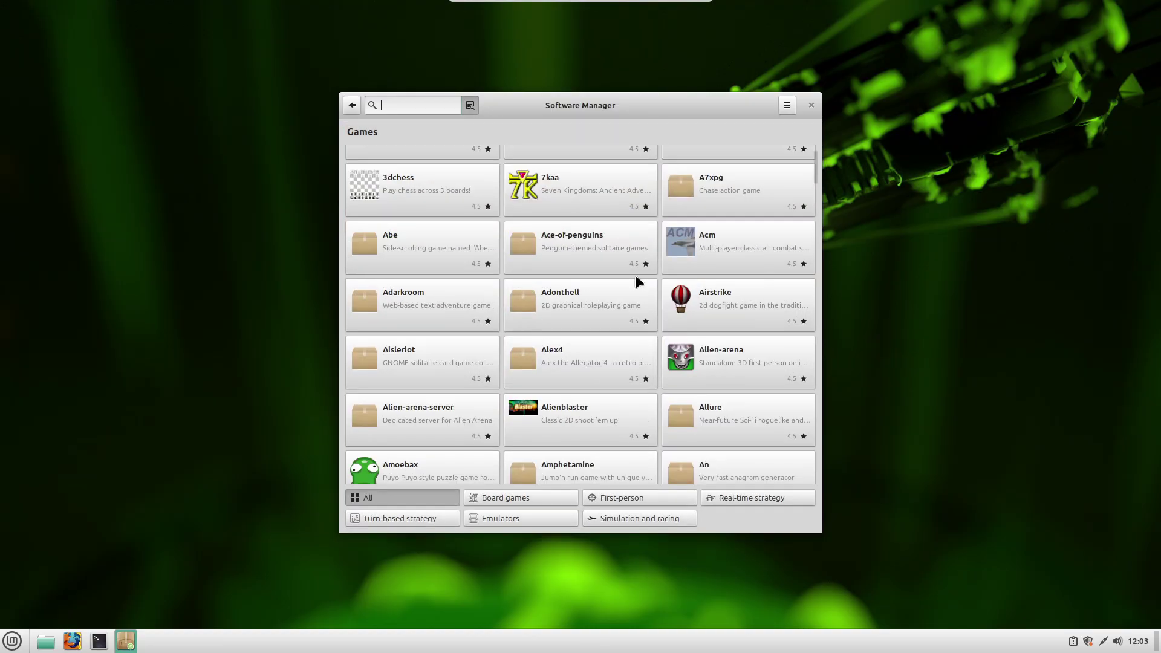
scroll(636, 278, down, 20)
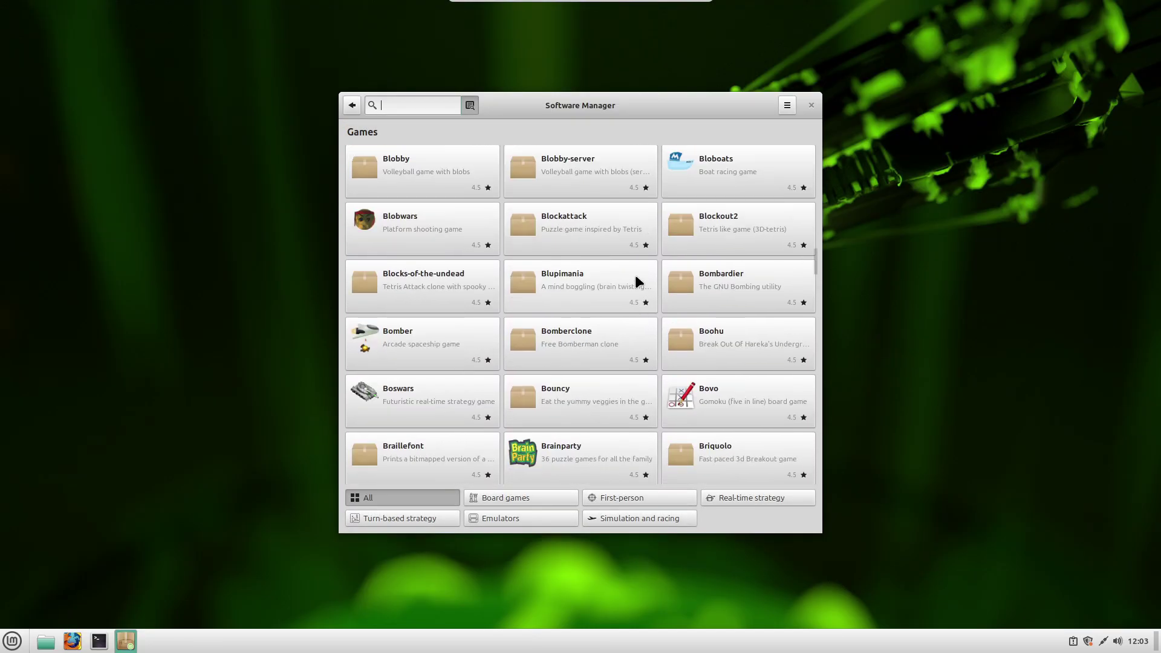
scroll(636, 280, down, 20)
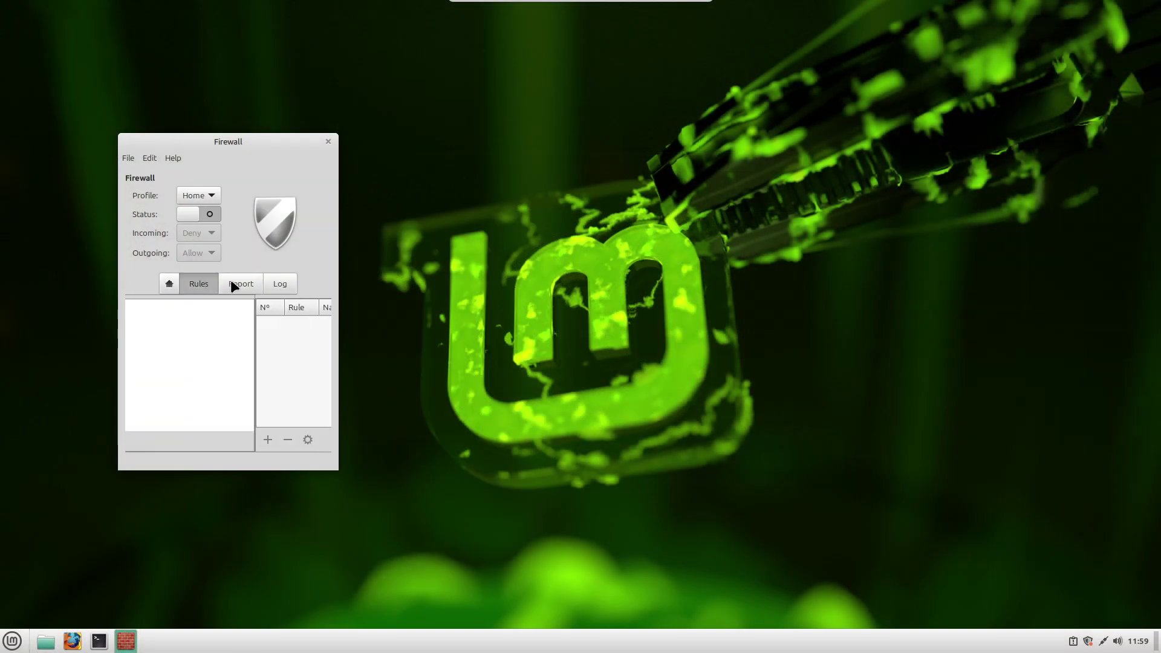
Step: View the Report and Log tabs, switch the firewall Status on, and close the Drawing help window
click(233, 282)
click(273, 280)
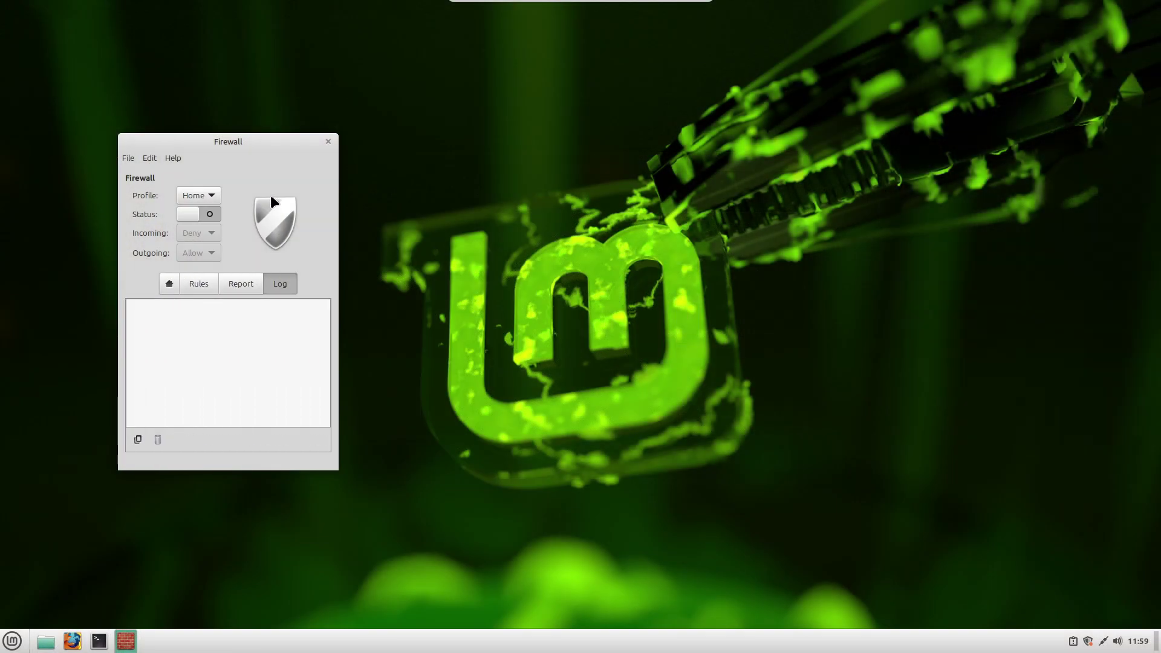
click(205, 213)
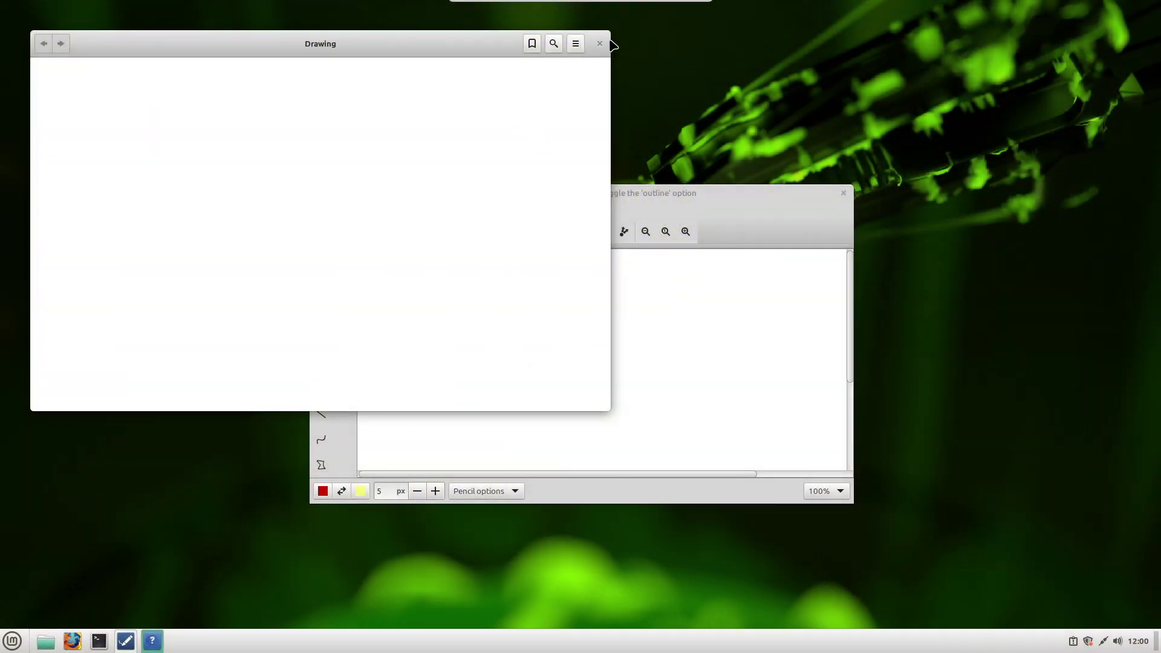
click(600, 44)
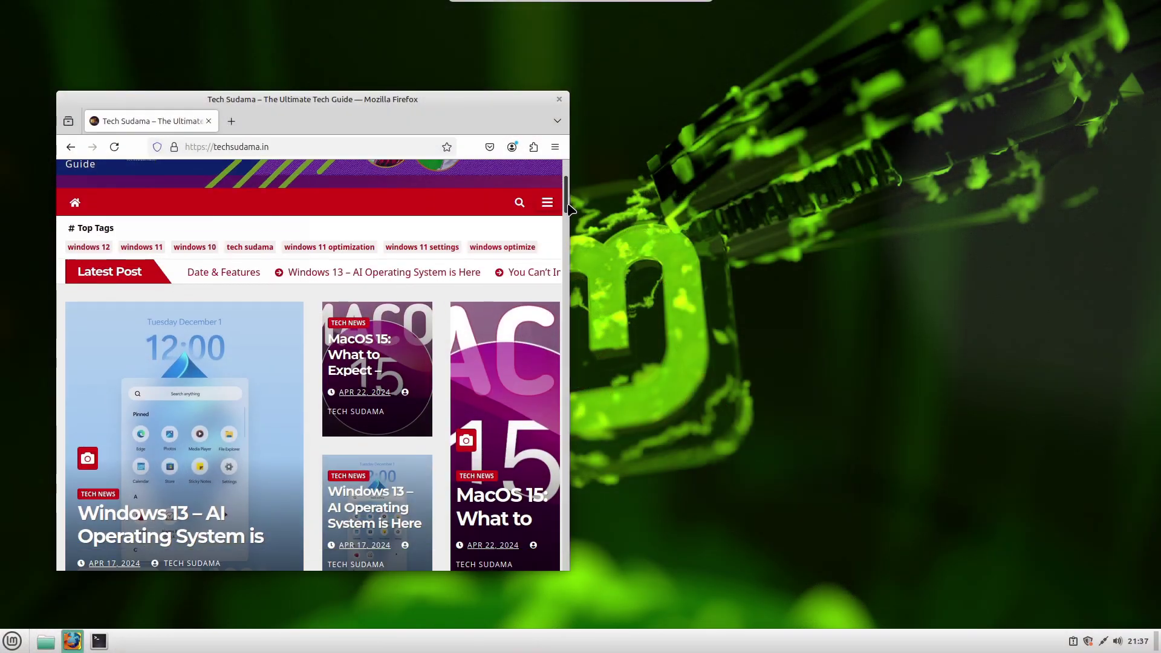
Step: Scroll the techsudama.in homepage past its articles down to the You Missed section
scroll(563, 237, down, 5)
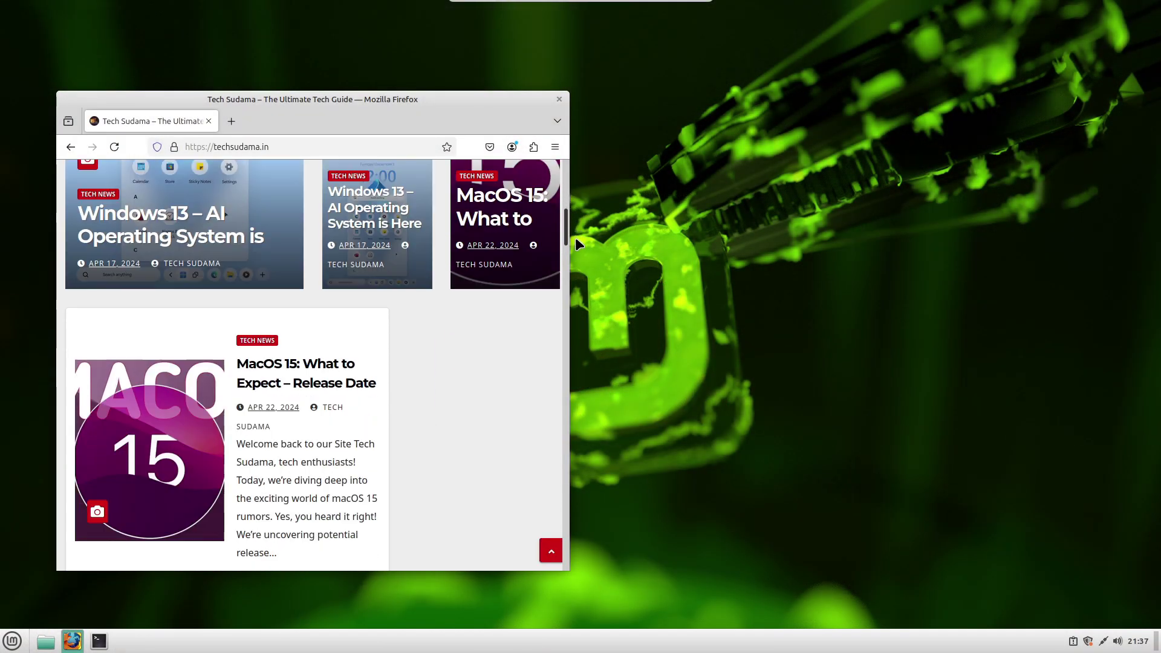
scroll(577, 240, down, 10)
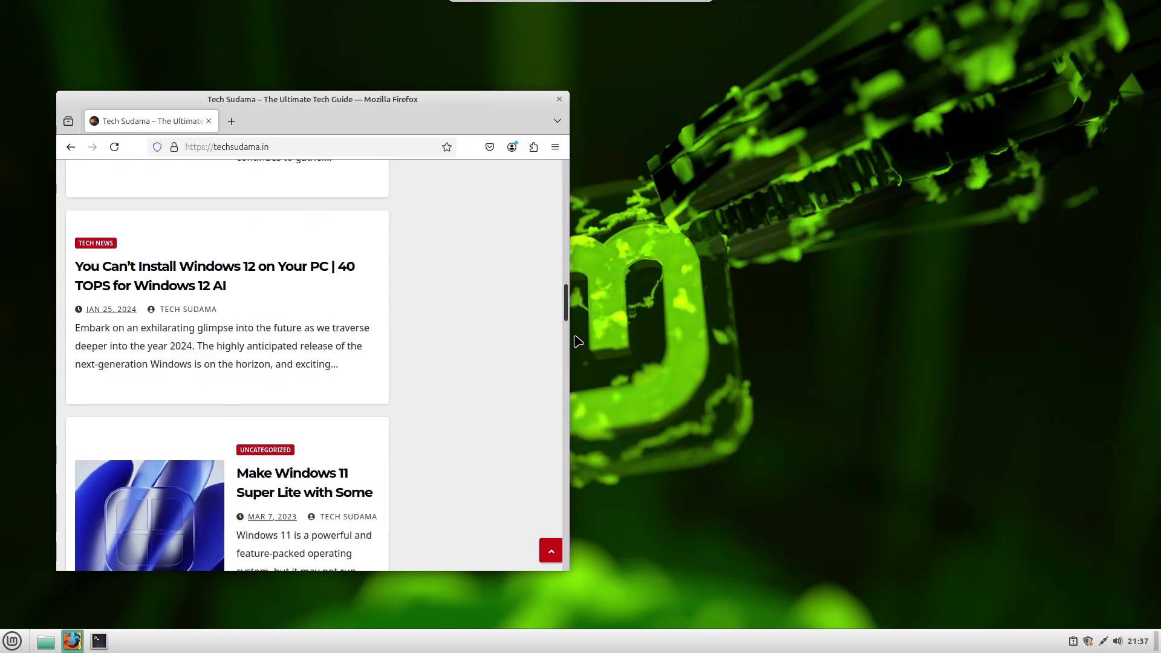
scroll(576, 342, down, 10)
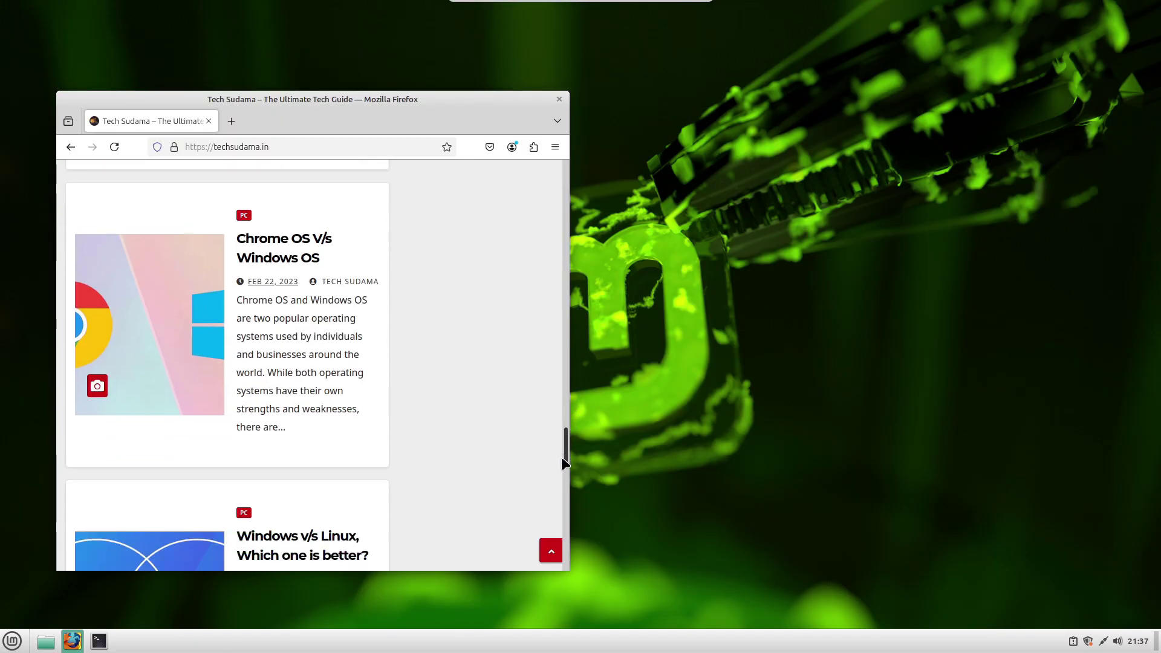
scroll(561, 458, down, 10)
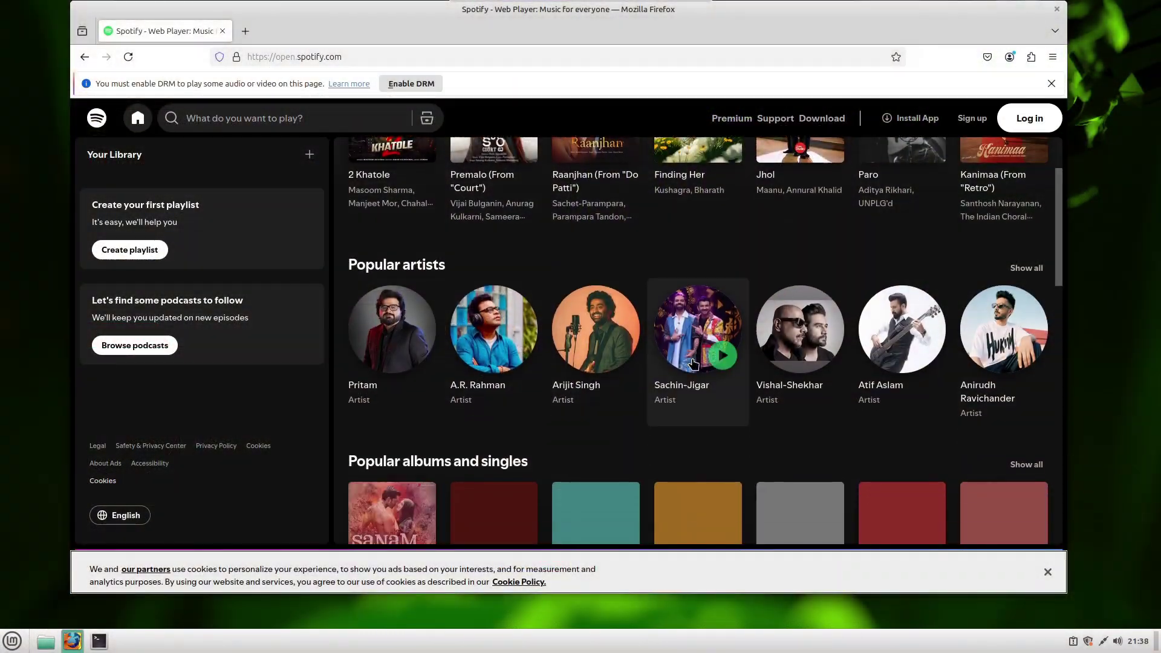
Step: Scroll over Spotify's home page songs and artists, then launch LibreOffice Impress from the Mint menu
scroll(693, 363, down, 5)
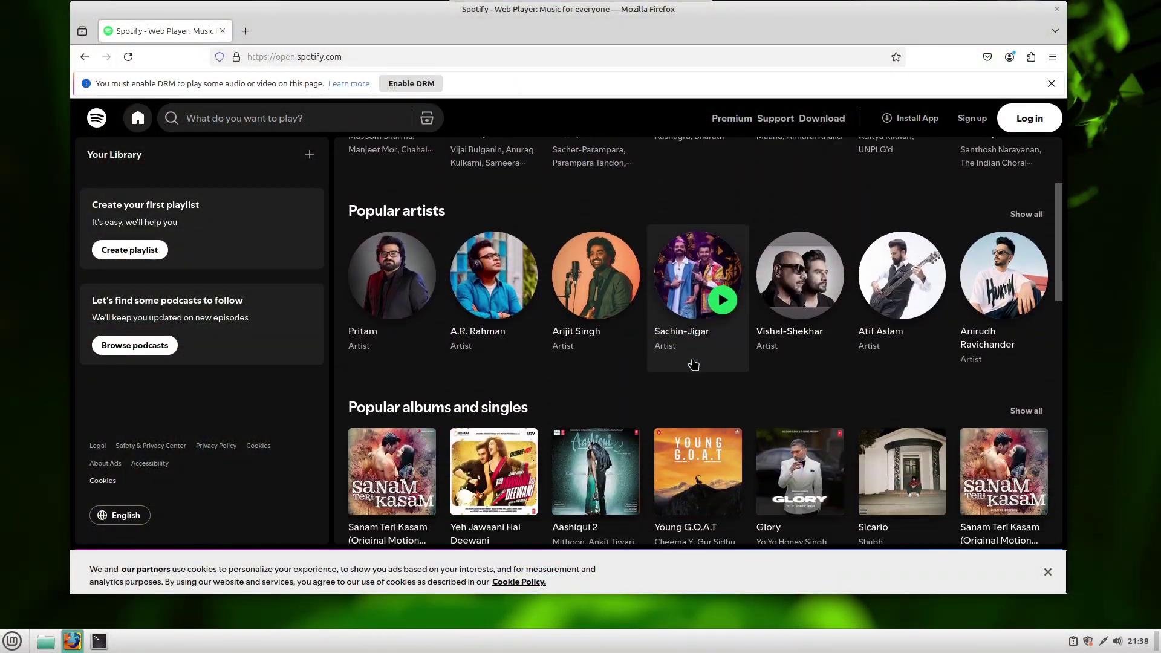
scroll(693, 363, down, 15)
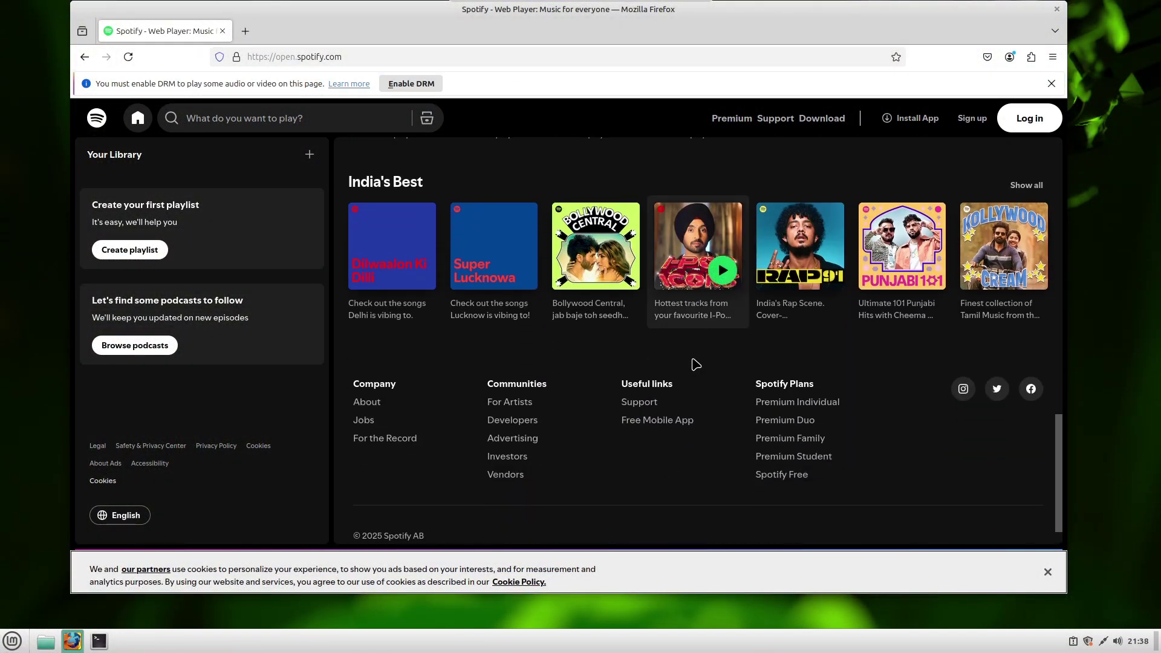
scroll(695, 365, down, 1)
scroll(696, 365, up, 15)
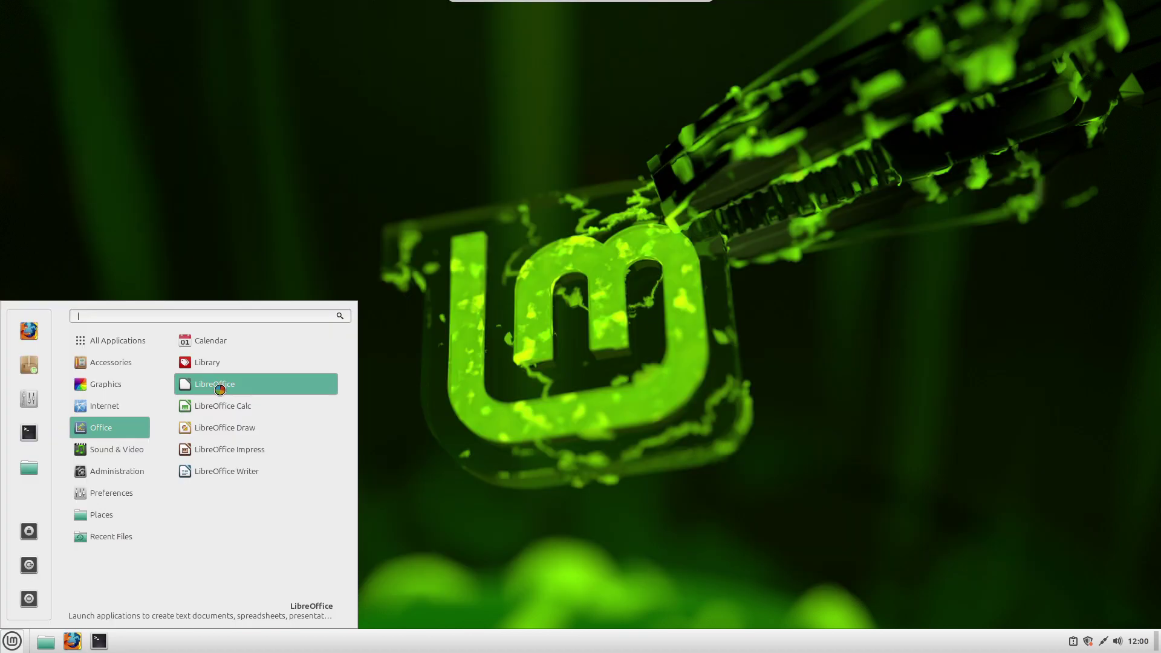
click(224, 385)
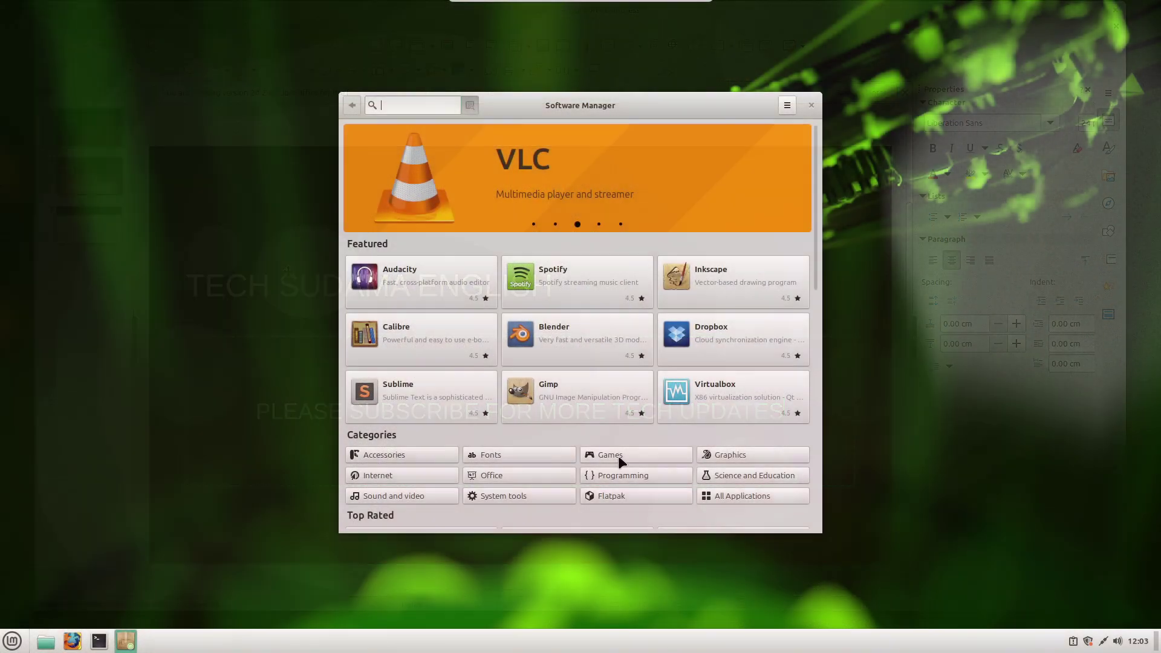
Step: Open Software Manager's Games category and scroll down through the available games
click(618, 456)
scroll(632, 294, down, 10)
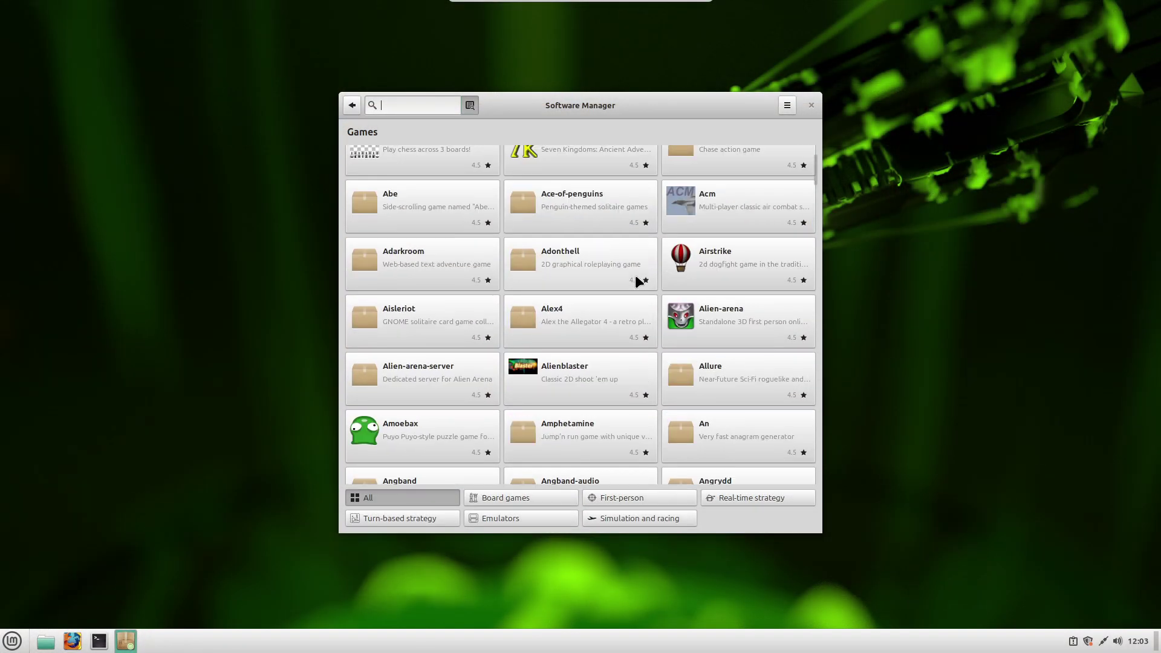
scroll(636, 278, down, 12)
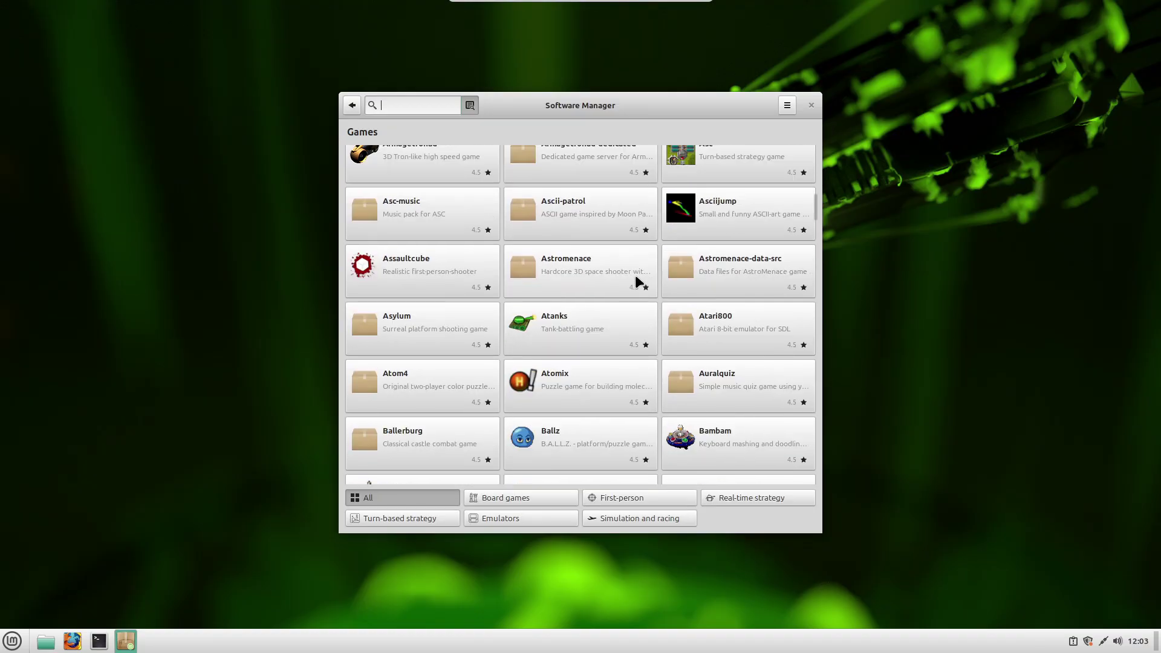
scroll(637, 281, down, 20)
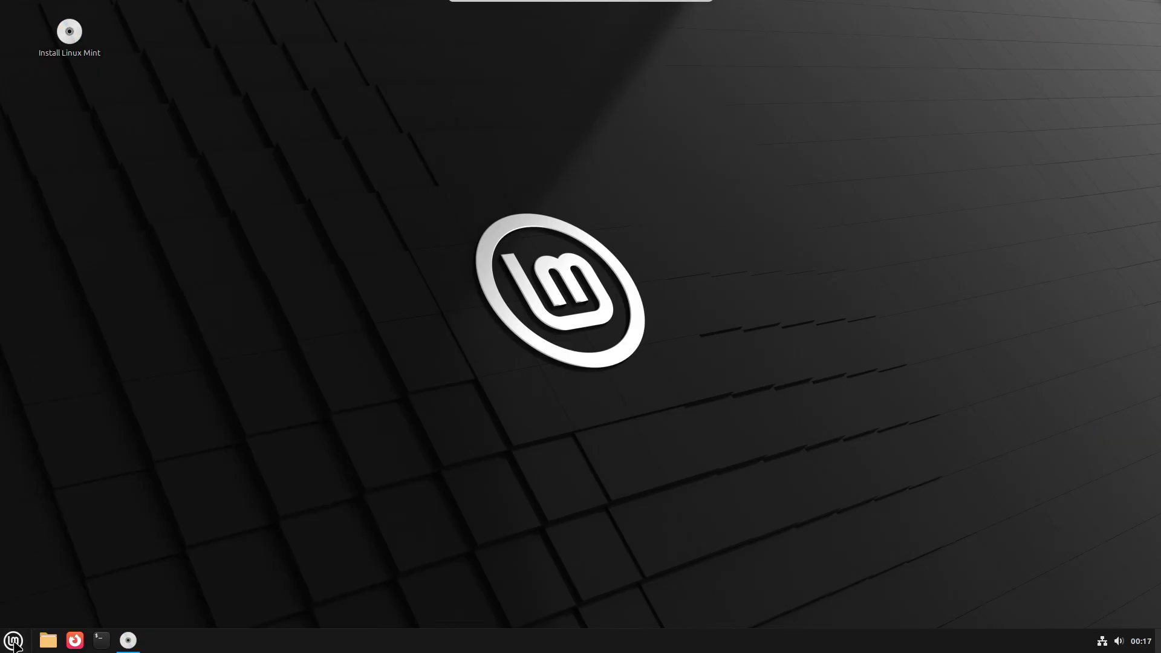
Step: Launch Software Manager from the taskbar favourites
click(30, 369)
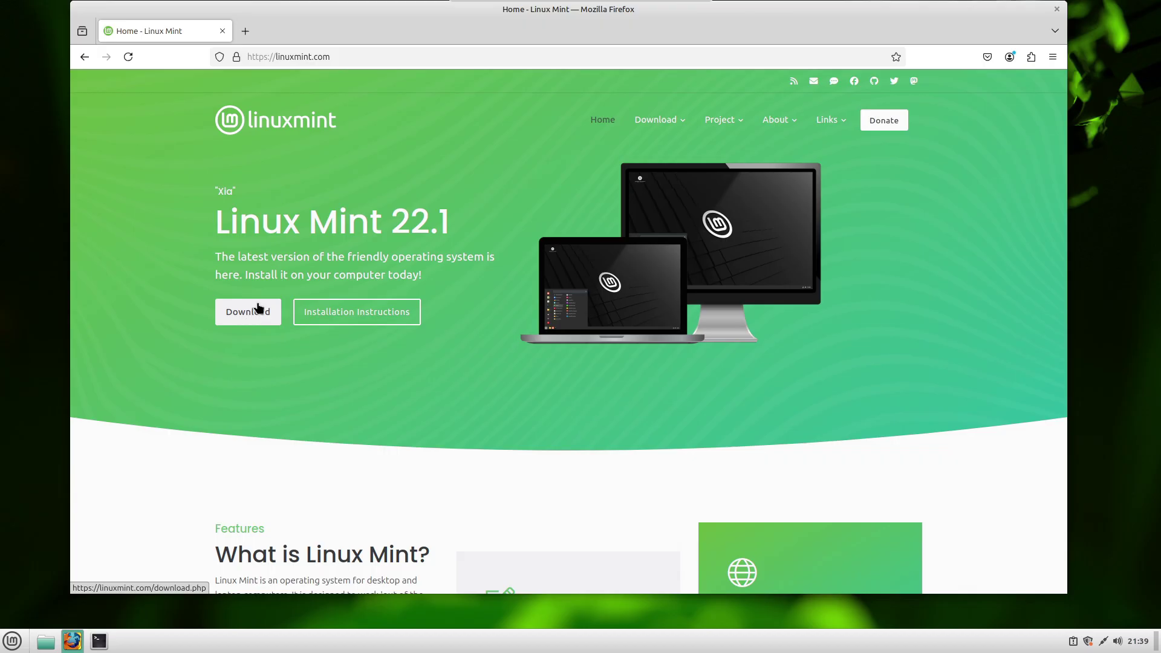
Step: Open rufus.ie in a new tab, then highlight 'Start Linux Mint in compatibility mode' in the boot menu
click(245, 30)
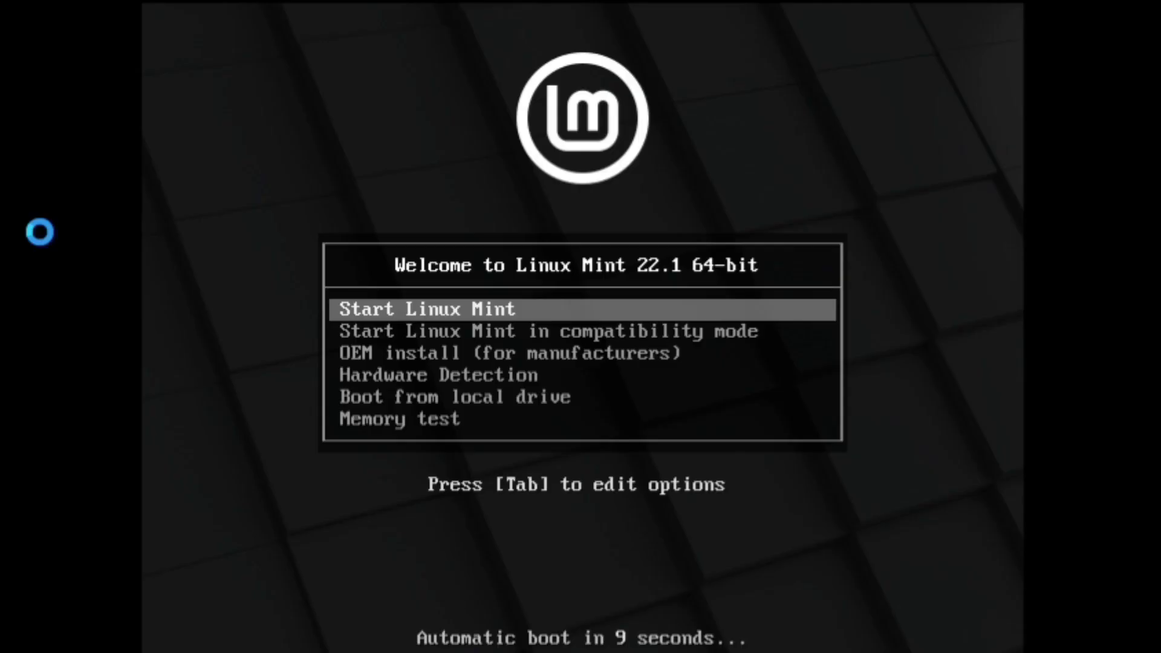
key(Down)
key(Down)
key(Up)
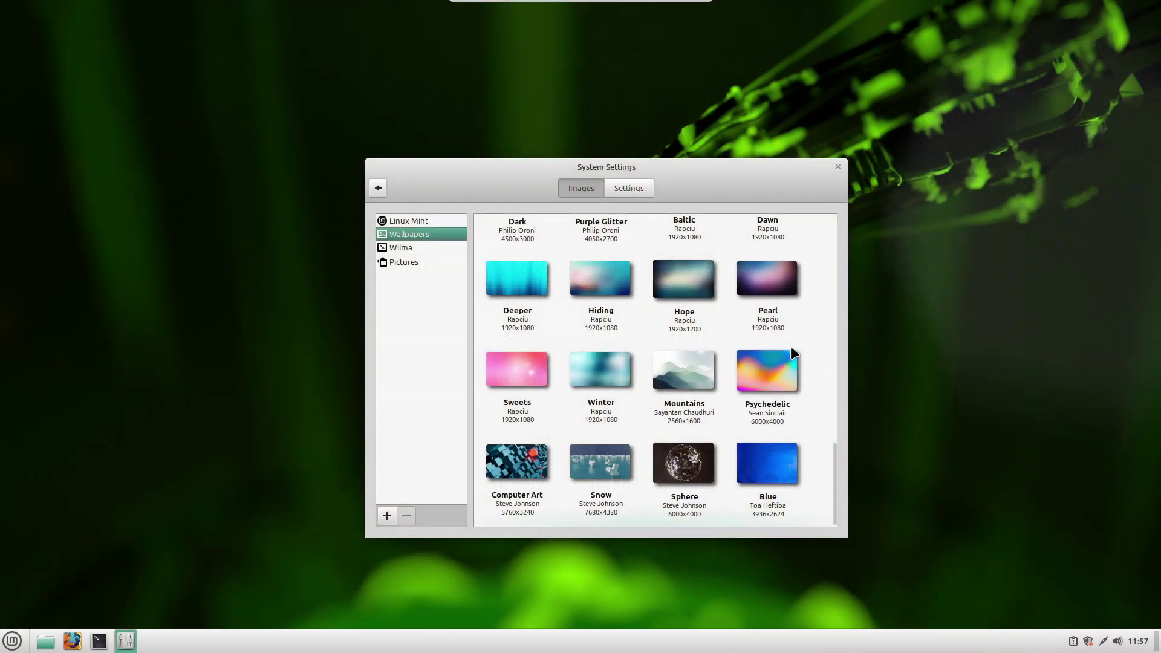
Step: Apply the Sweets, Psychedelic, Blue and Purple Glitter wallpapers in turn
click(511, 362)
click(765, 378)
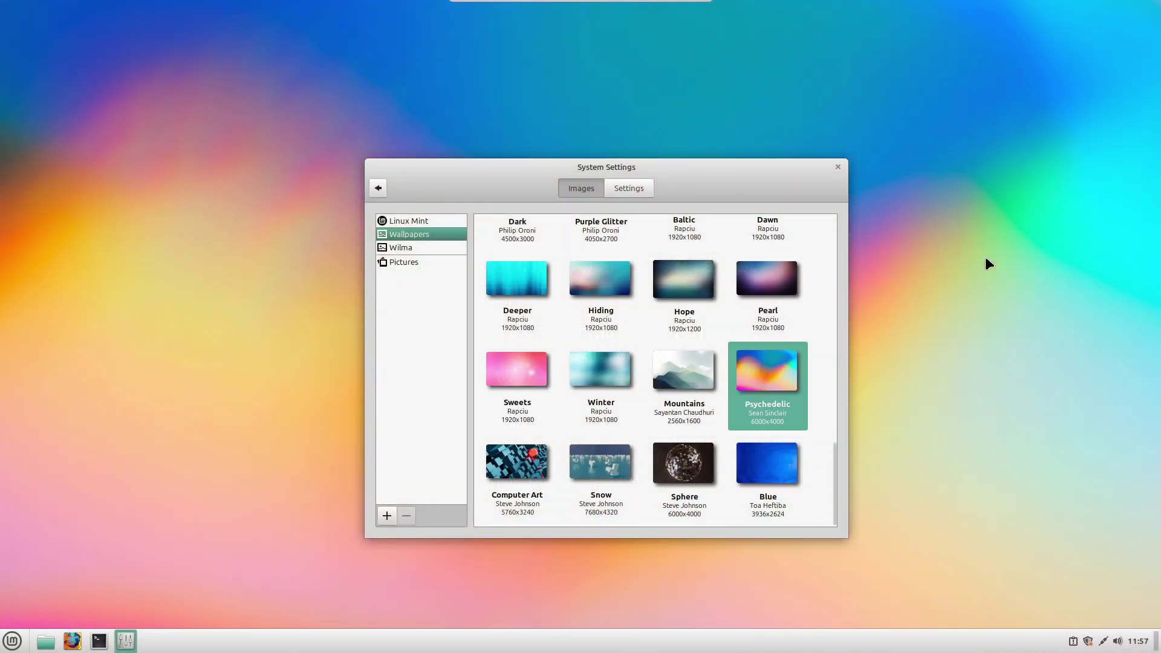
drag(684, 171, 410, 149)
click(492, 440)
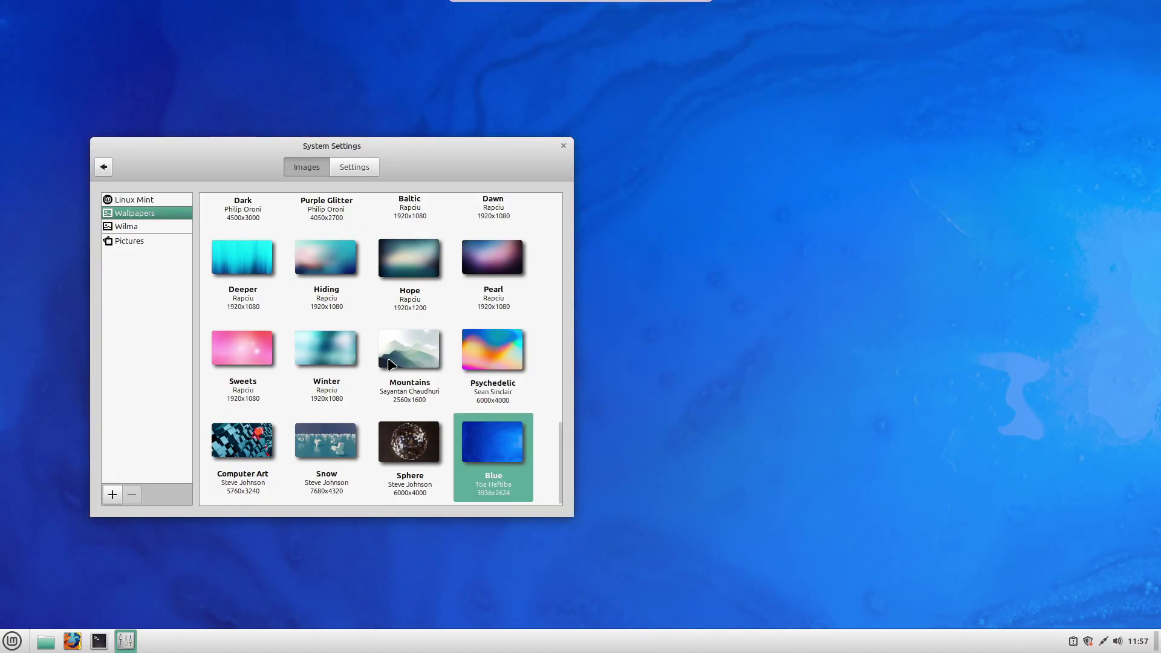
scroll(390, 363, up, 3)
click(326, 284)
Step: Apply the Order, Abstract, Digital Stream, Curtain and Uzumaki wallpapers in turn
scroll(376, 378, up, 4)
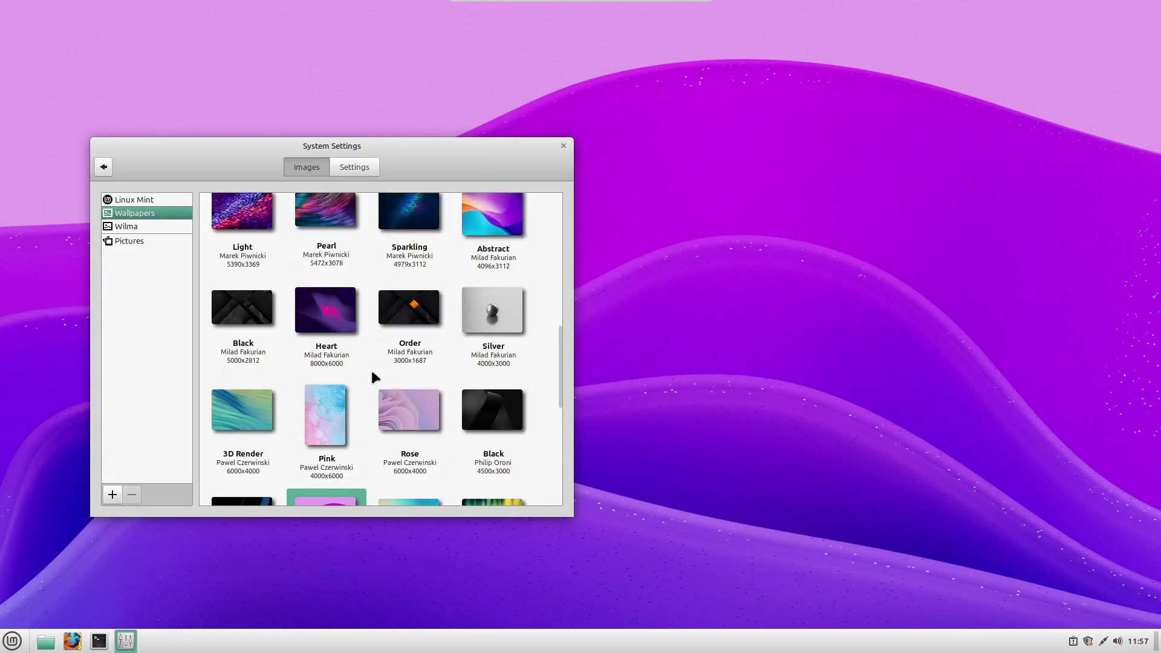
click(409, 297)
scroll(362, 327, up, 3)
click(487, 284)
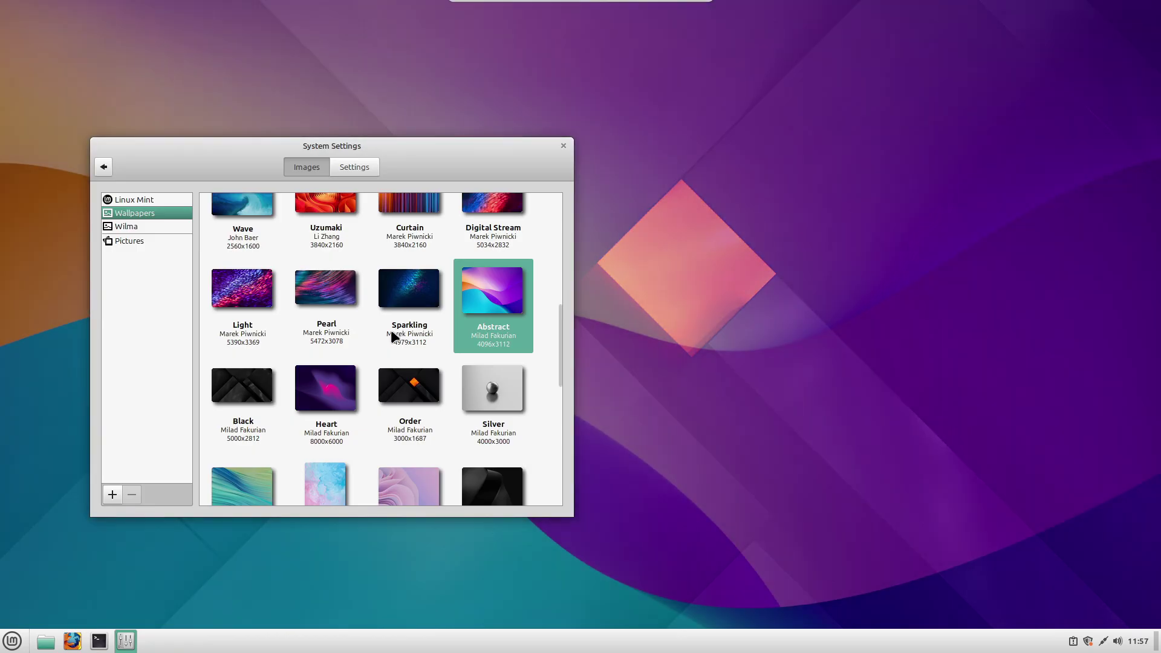
scroll(487, 277, up, 2)
click(488, 283)
click(400, 289)
scroll(407, 355, up, 2)
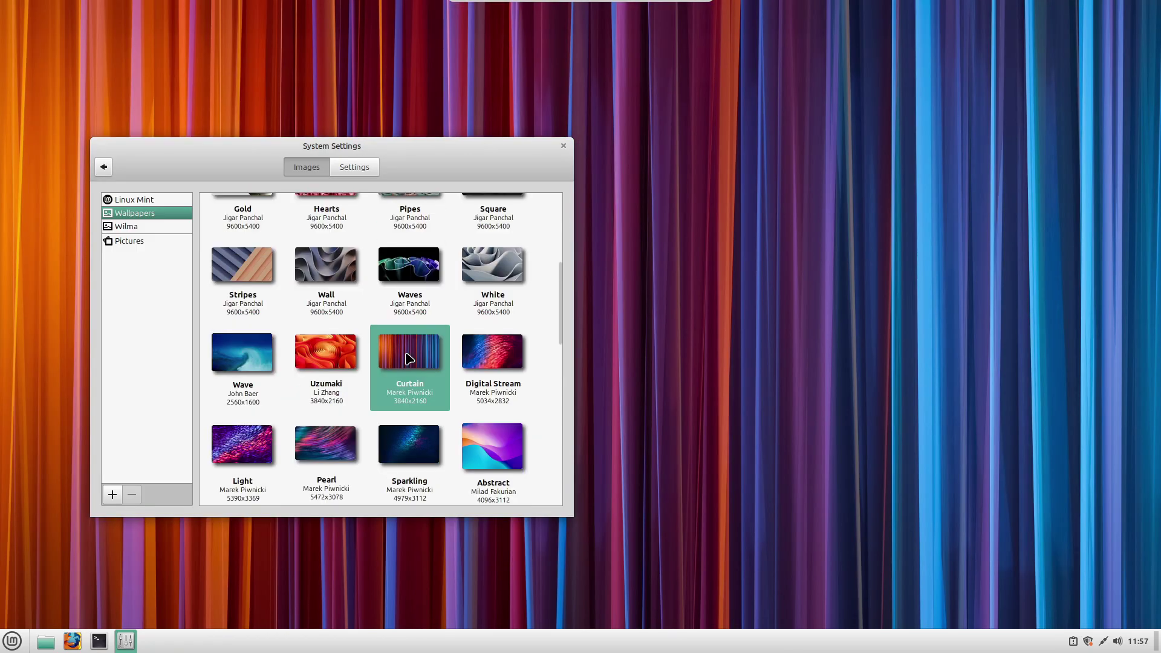
click(334, 349)
Step: From the Wilma collection, apply the Palm, Eclipse and Body of Water wallpapers
scroll(423, 357, up, 2)
click(147, 227)
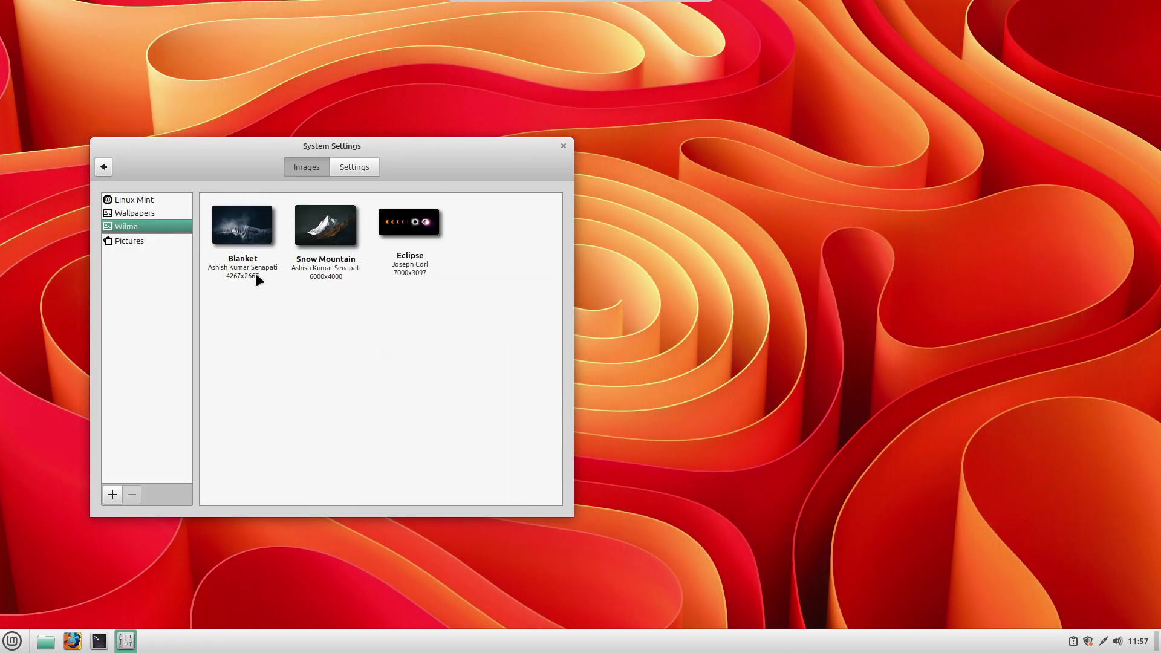
scroll(387, 393, down, 2)
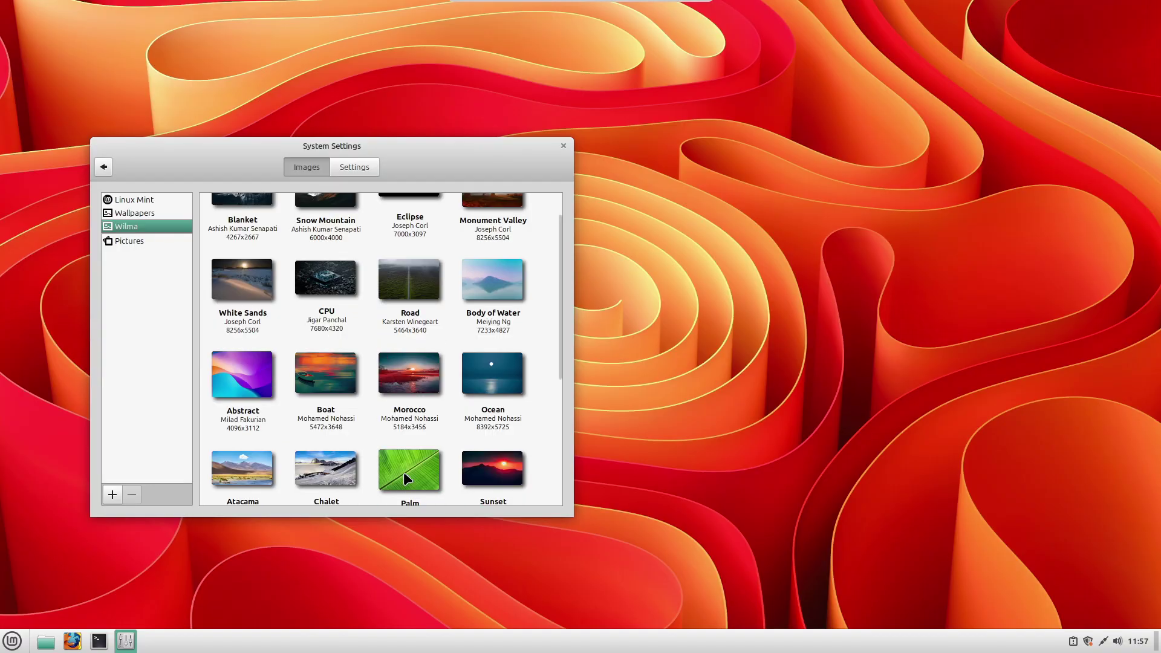
click(400, 448)
scroll(360, 350, up, 2)
click(421, 220)
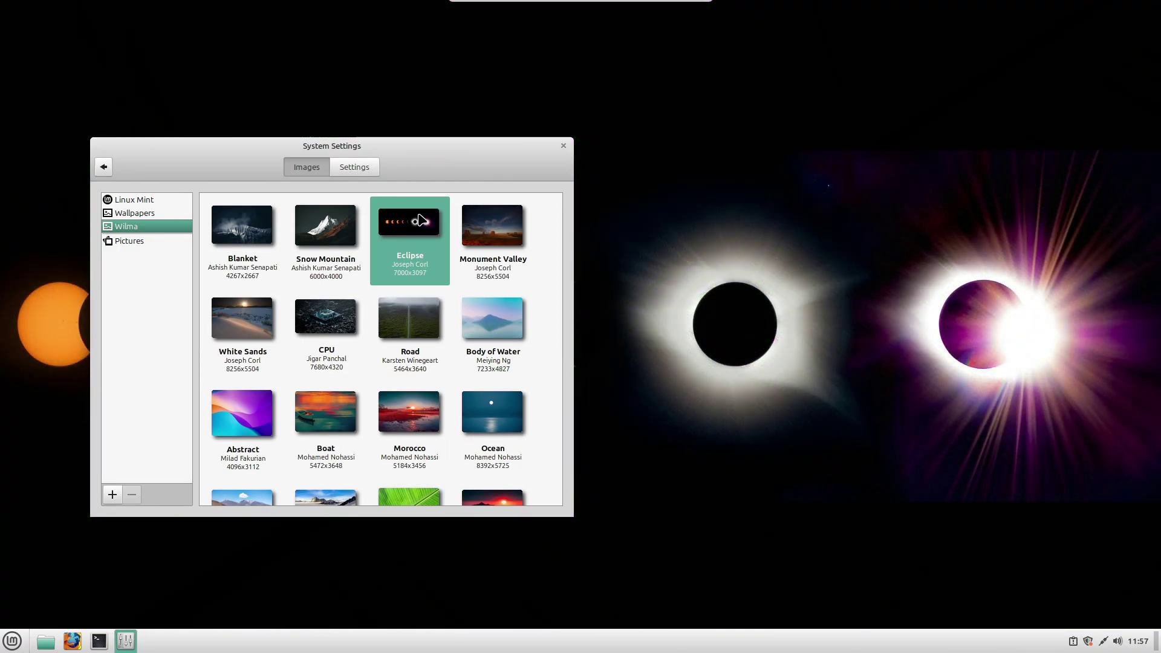
click(509, 330)
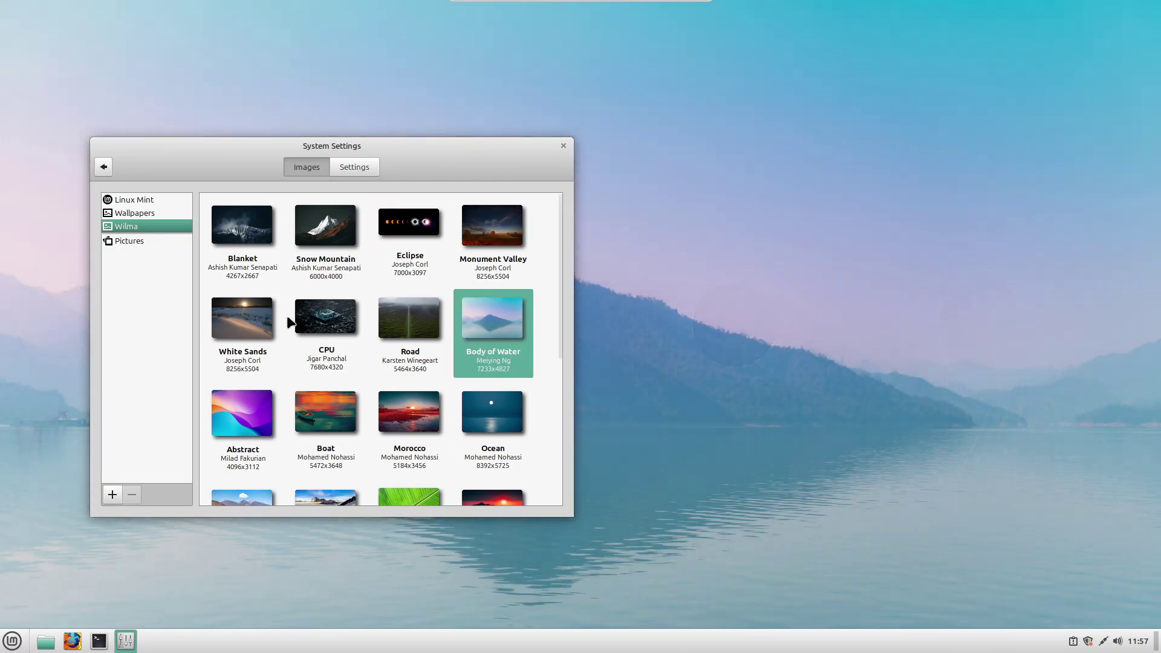
Step: Browse the Pictures and Wallpapers collections, ending on the Linux Mint collection
click(116, 241)
click(132, 208)
click(132, 201)
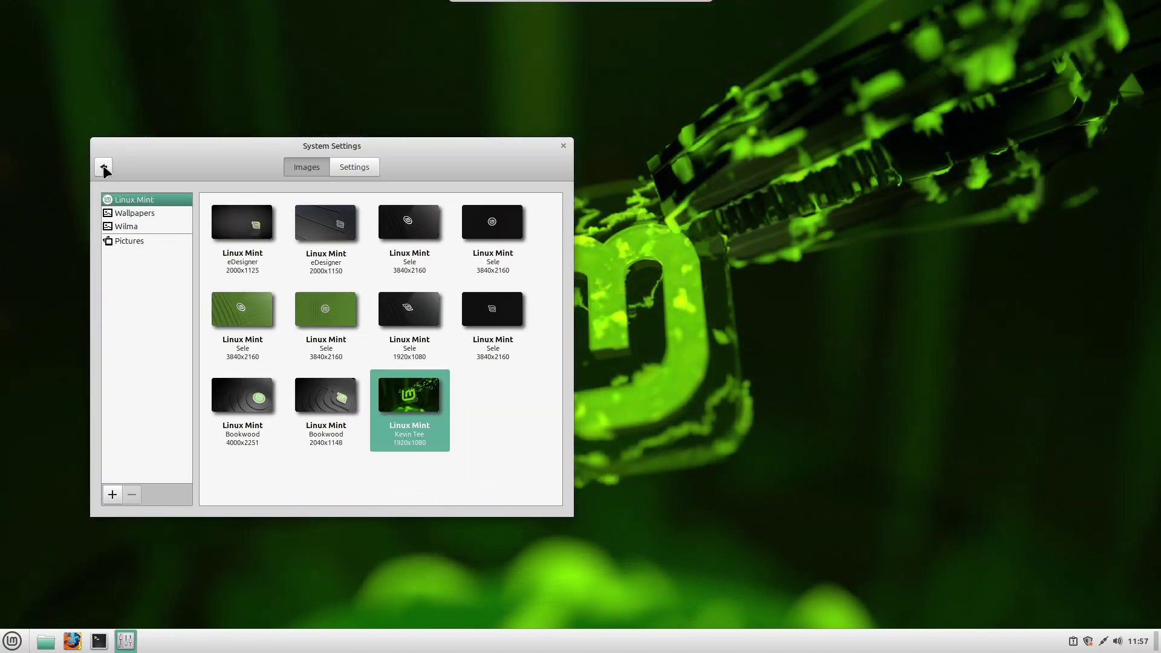
Step: Return to the settings overview, view Privacy settings, then close System Settings
click(103, 166)
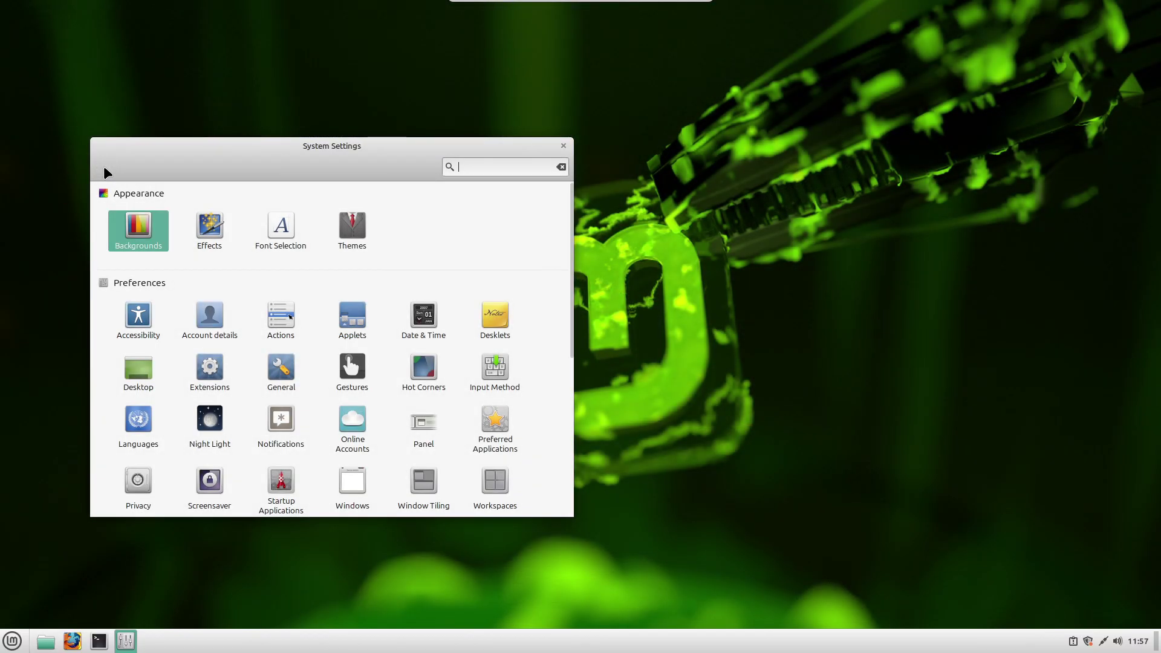
scroll(365, 374, down, 1)
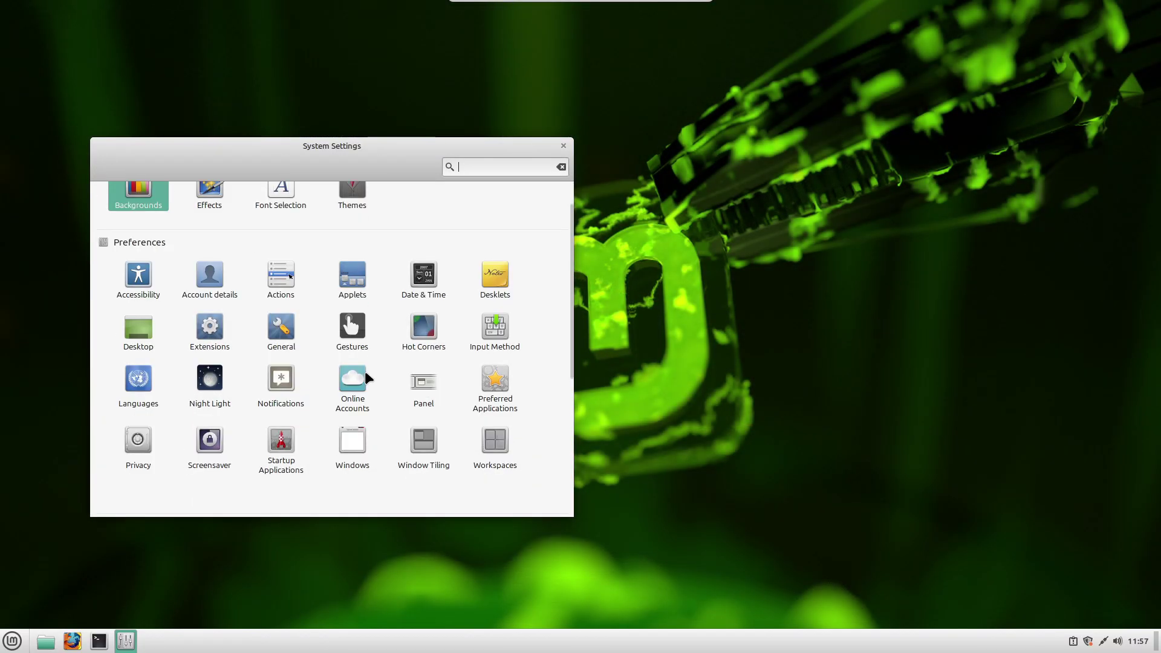
click(140, 436)
click(104, 166)
click(562, 146)
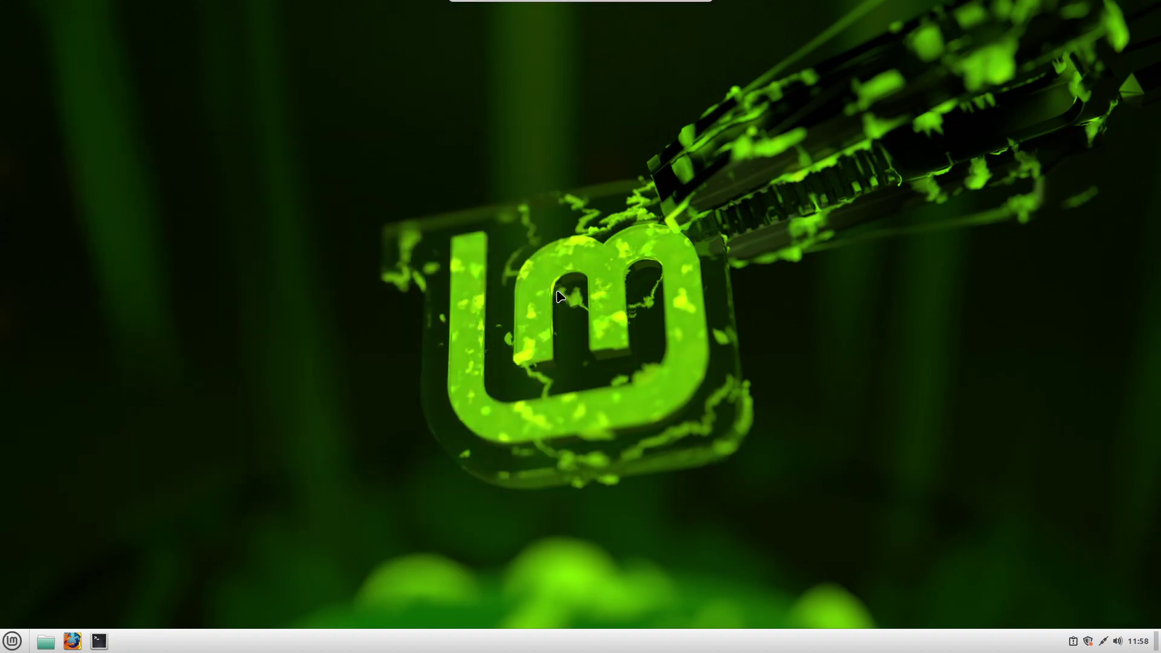